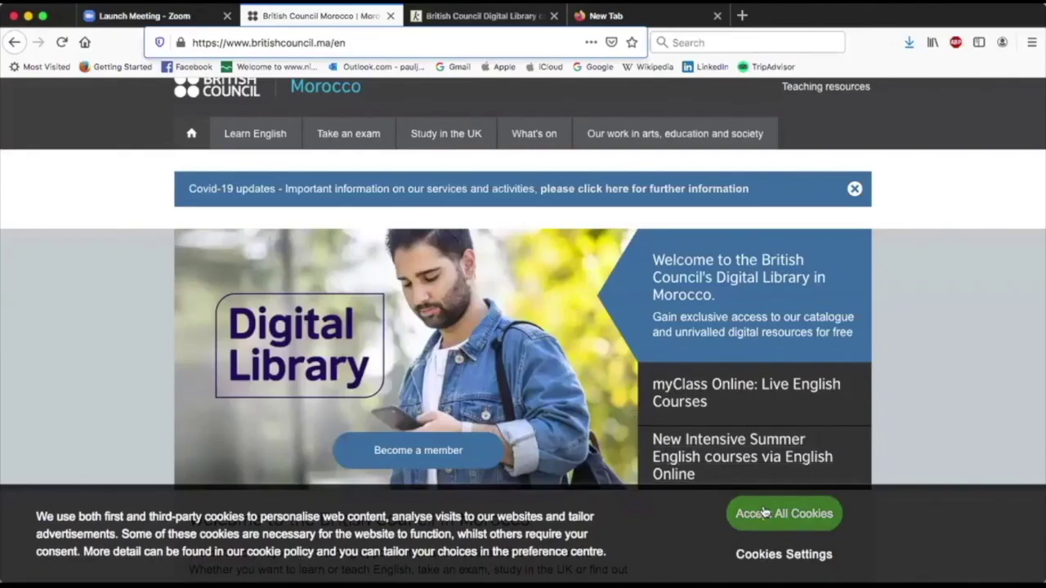
- Accept all cookies and open the Digital Library membership information page
click(740, 513)
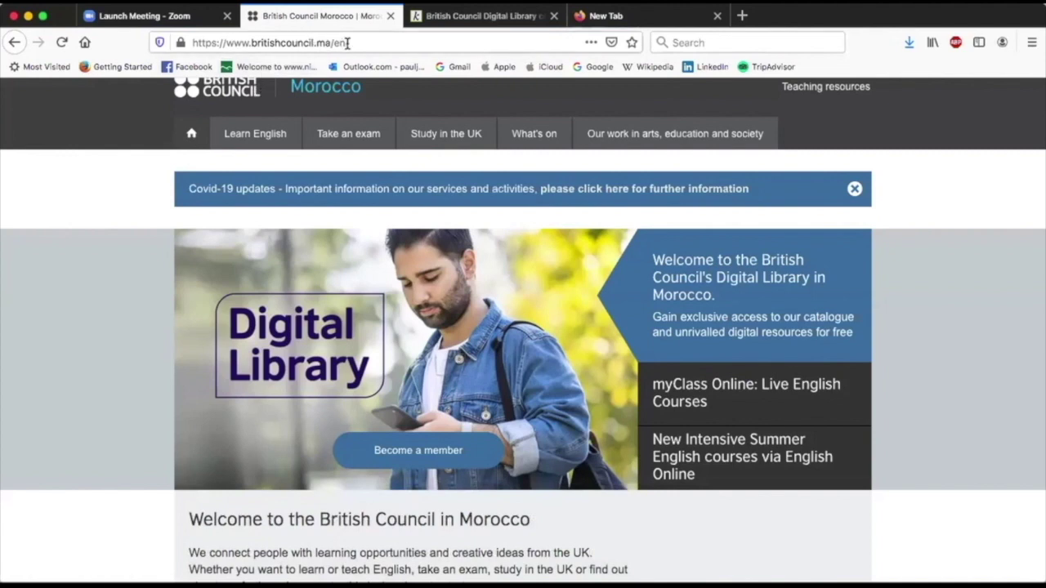
scroll(216, 321, down, 1)
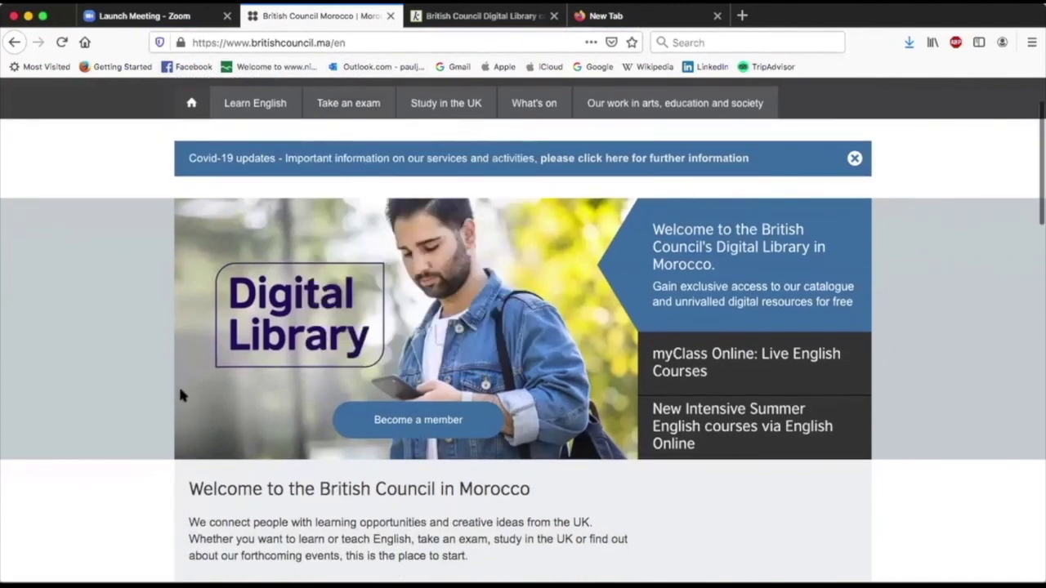
click(388, 431)
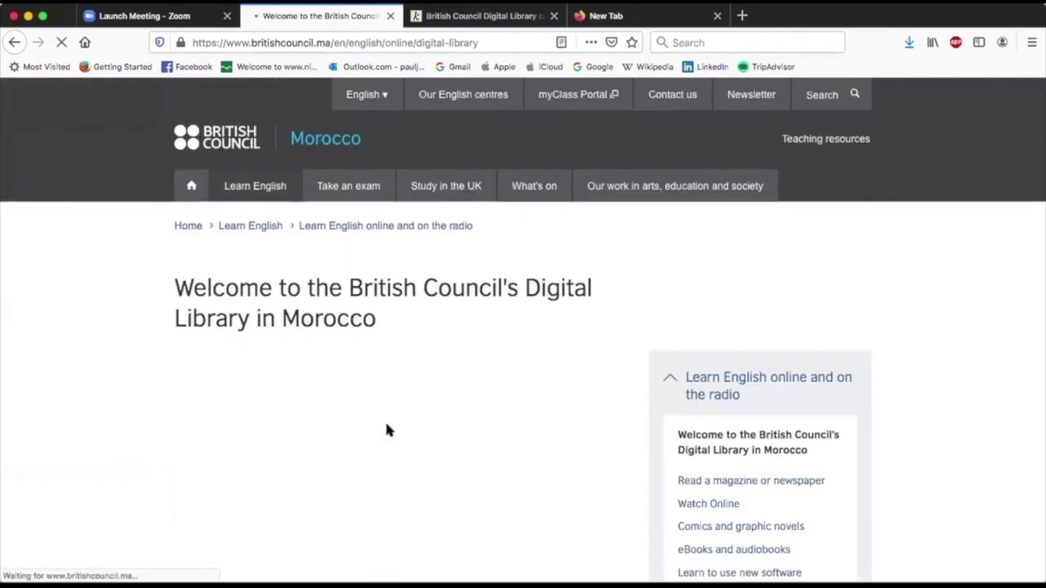
- Scroll down to the Register Now offer, free until 1 September
scroll(388, 431, down, 1)
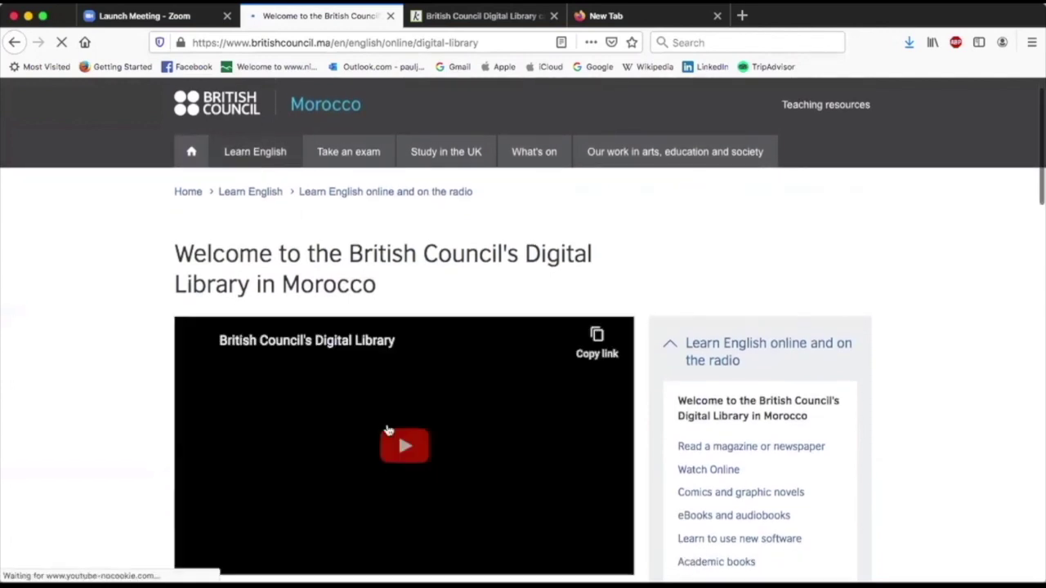
scroll(388, 431, down, 2)
scroll(388, 431, down, 5)
scroll(388, 430, down, 10)
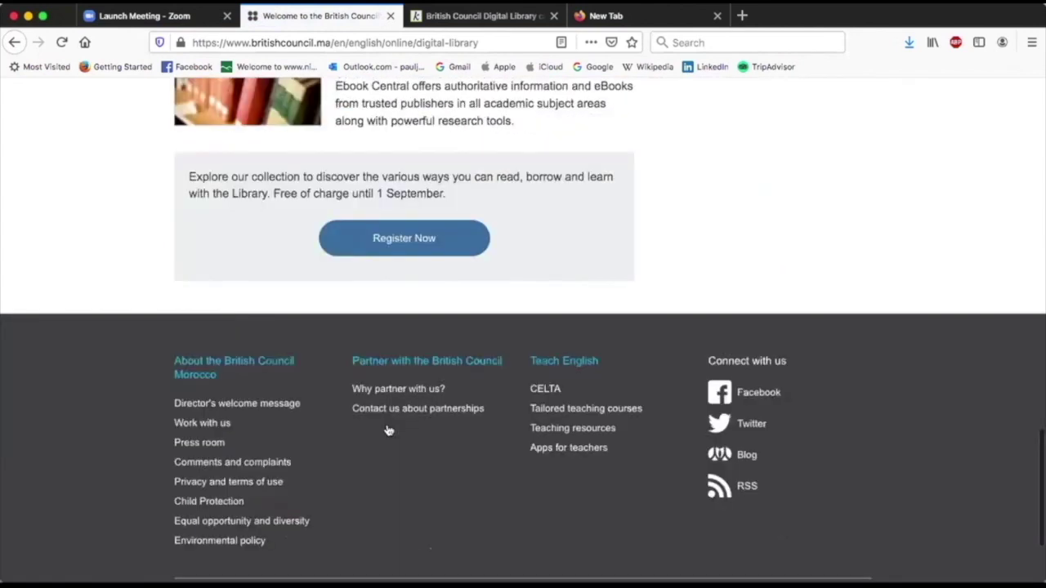
scroll(388, 431, down, 2)
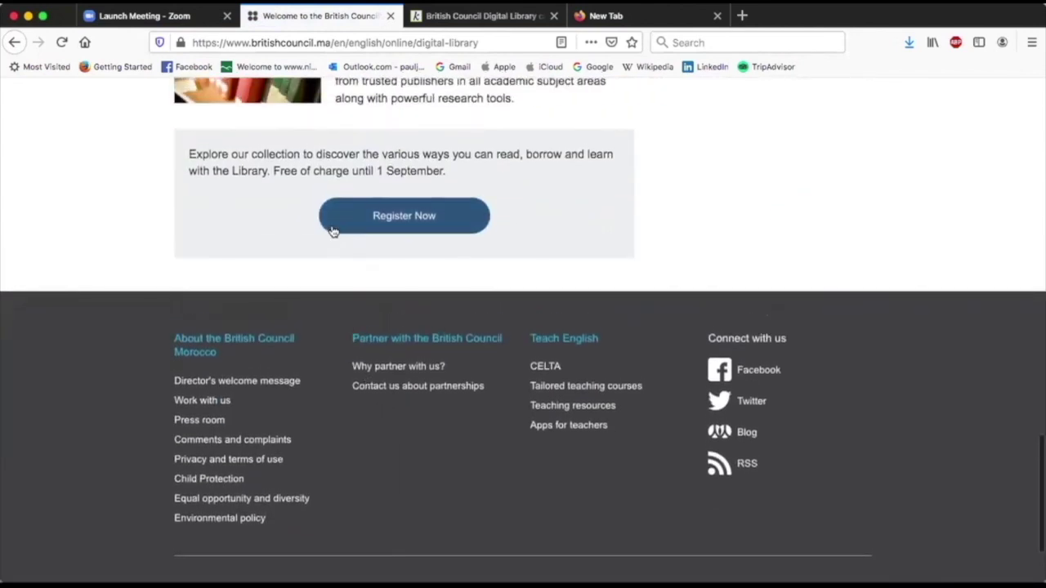
- Open the registration form and set the salutation to Mr
click(418, 227)
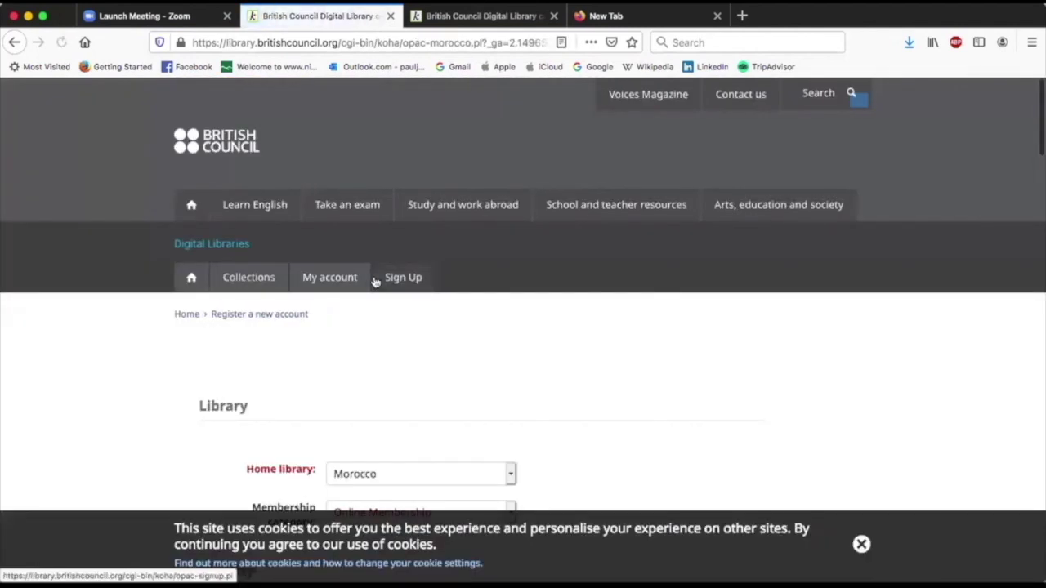
scroll(375, 282, down, 1)
scroll(375, 282, down, 2)
scroll(375, 282, down, 1)
scroll(374, 282, down, 2)
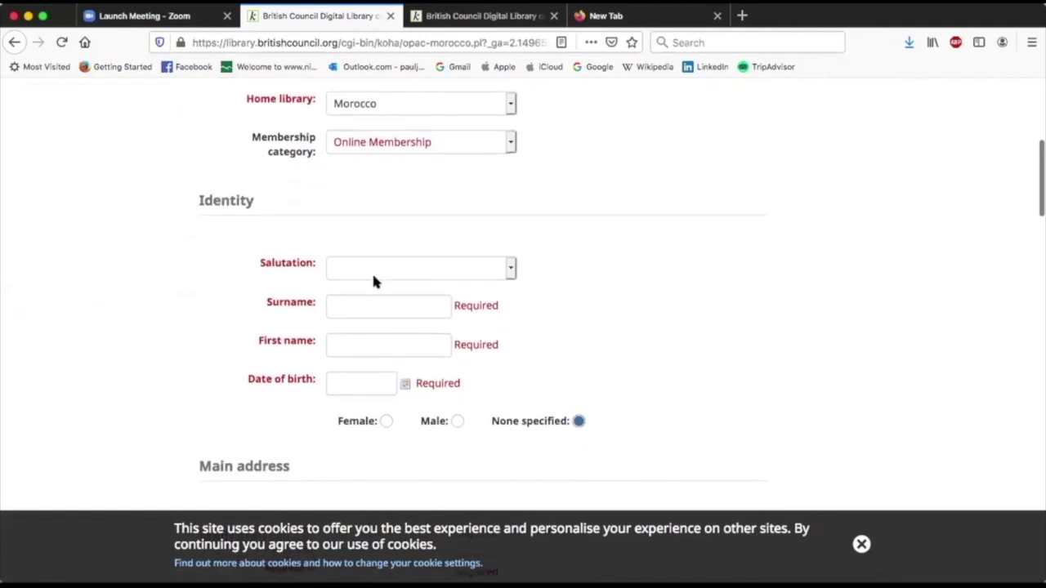
click(408, 243)
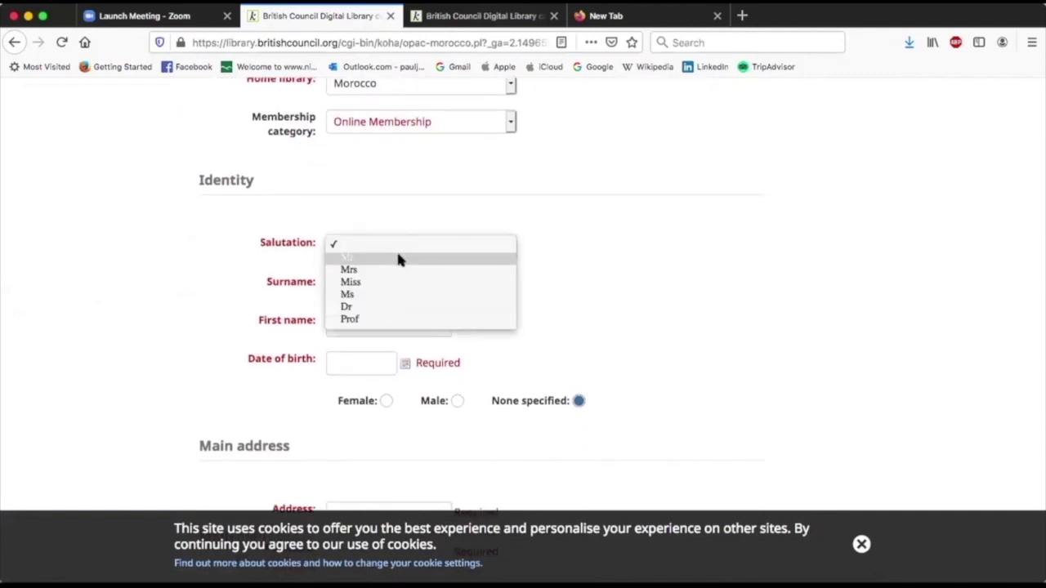
click(399, 259)
- Enter surname Smith and first name John
click(373, 283)
text(S)
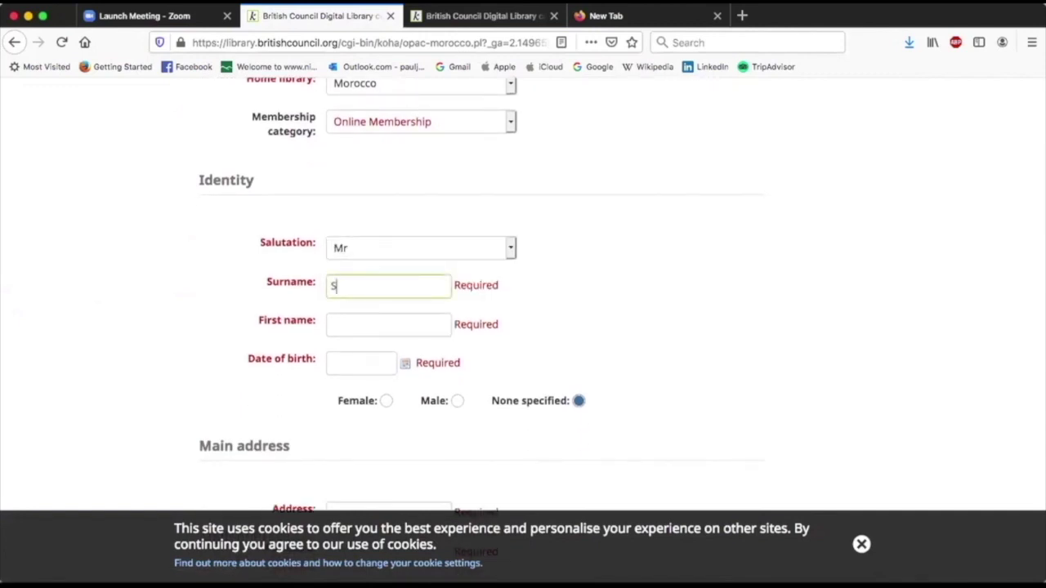
text(mith)
key(Tab)
text(John)
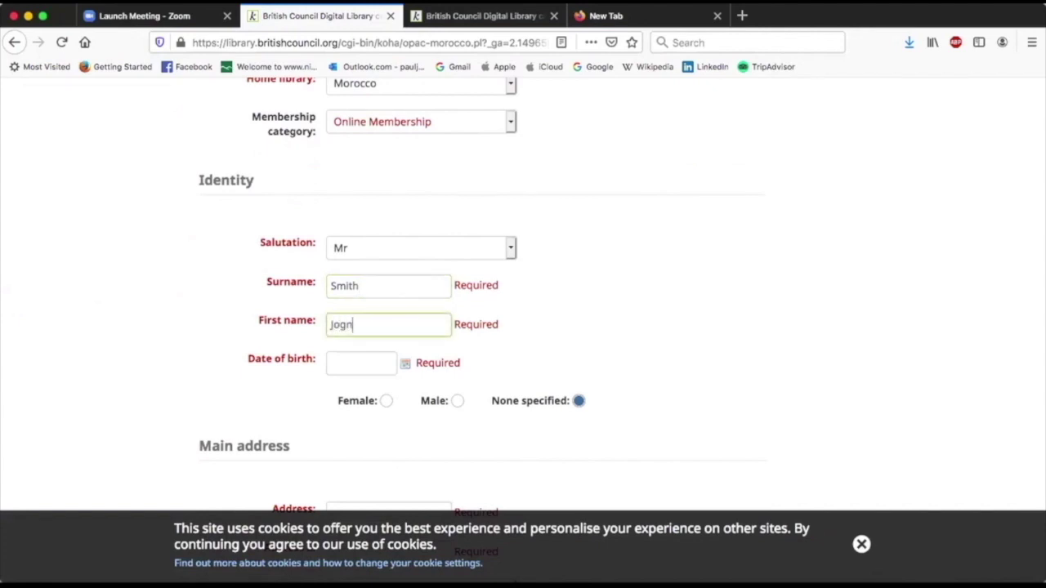
key(BackSpace)
key(BackSpace)
text(hn)
click(344, 360)
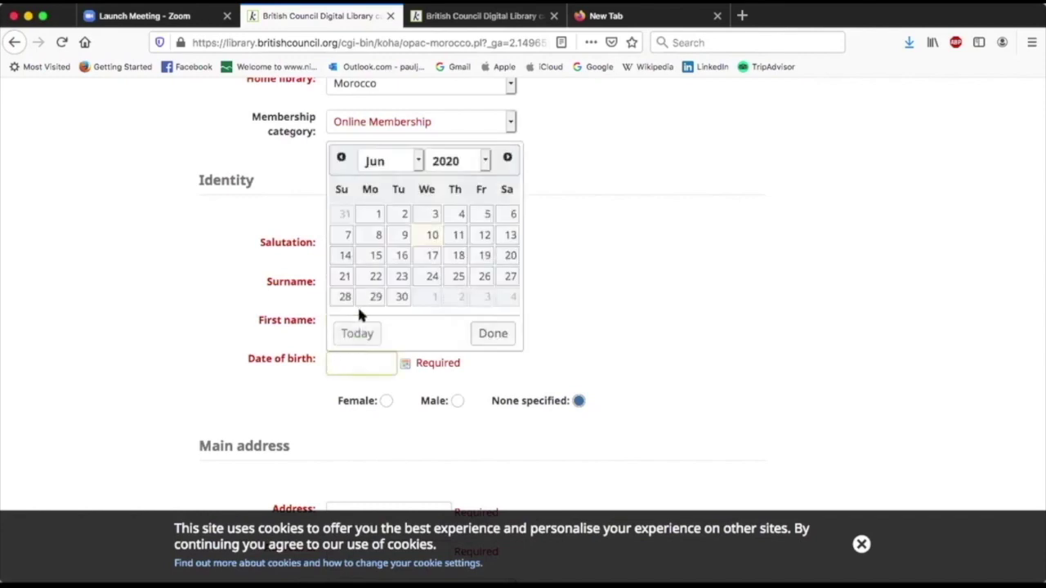
click(487, 158)
scroll(456, 215, up, 1)
scroll(456, 215, up, 2)
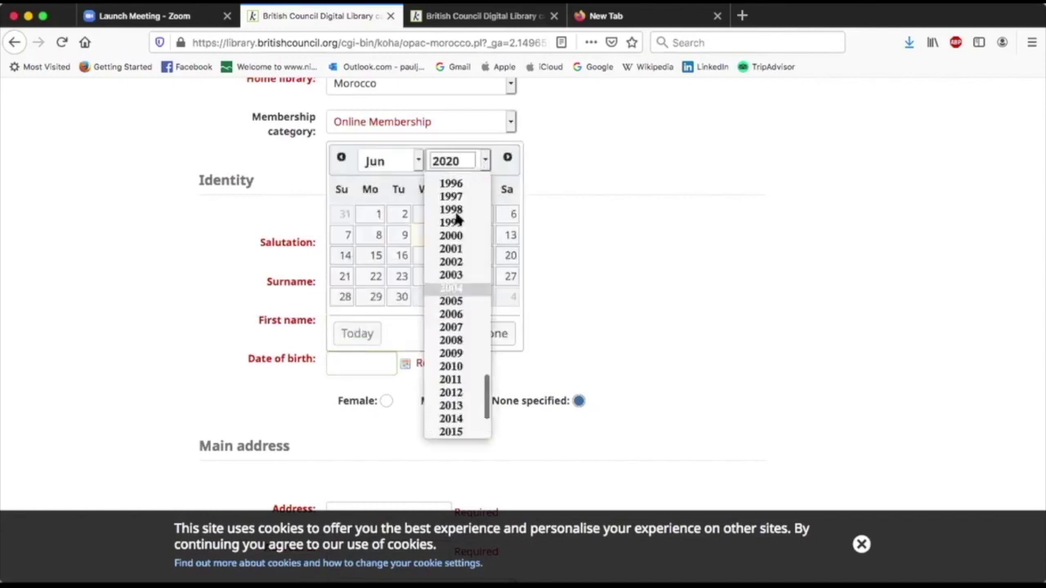
scroll(455, 215, up, 1)
click(455, 214)
click(398, 157)
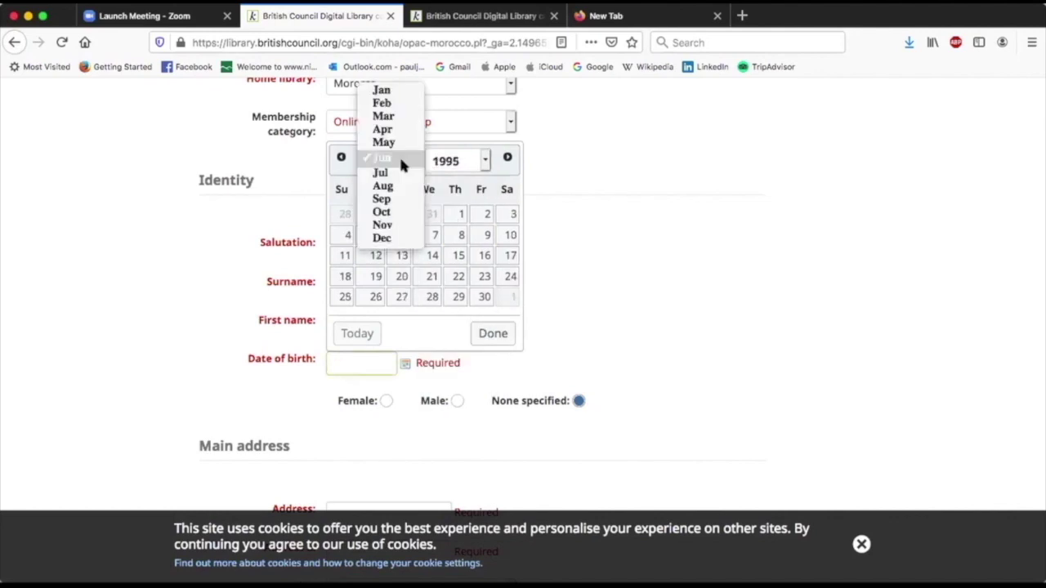
click(384, 142)
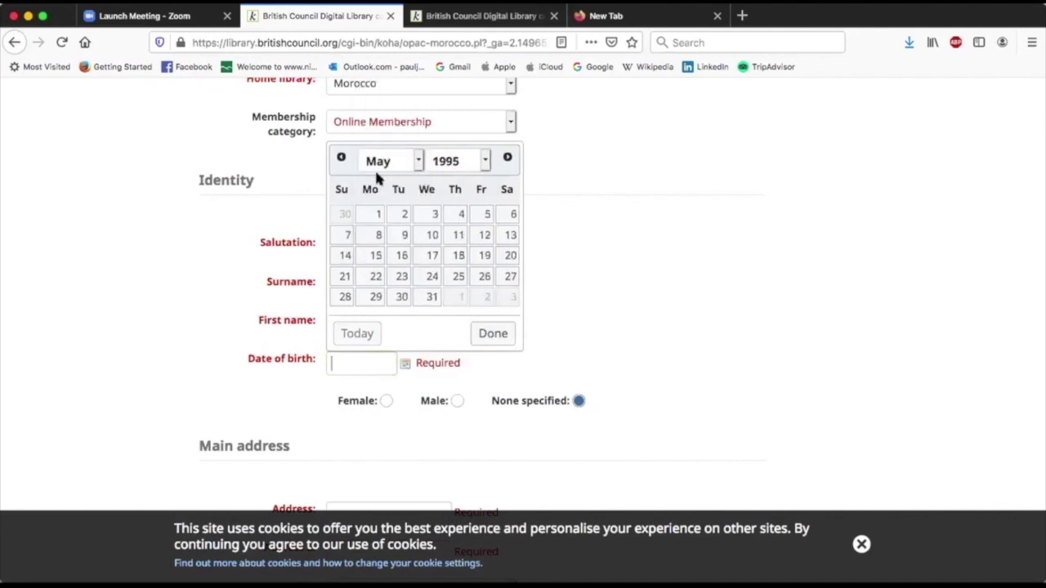
click(375, 235)
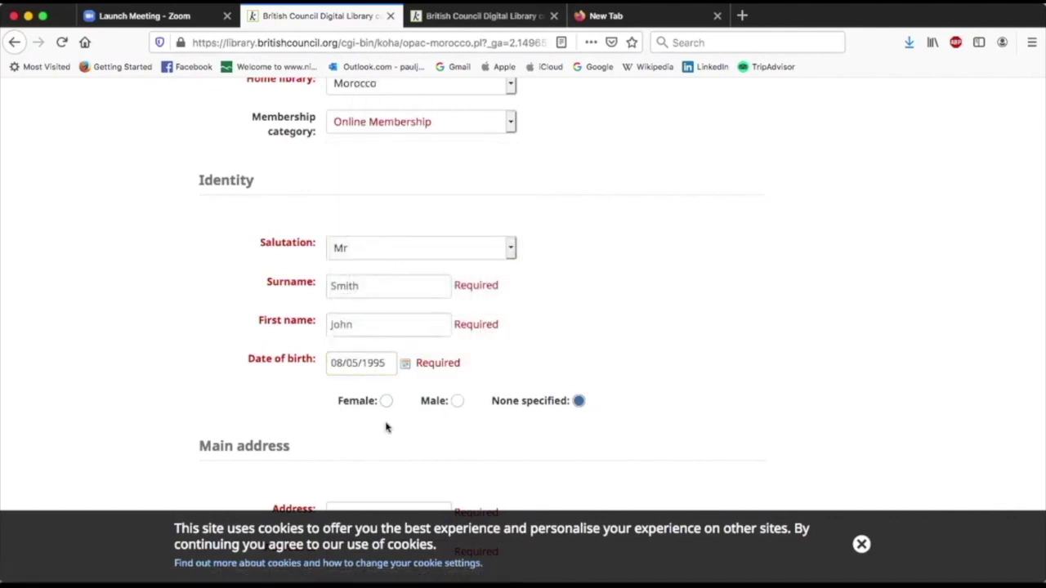
click(457, 402)
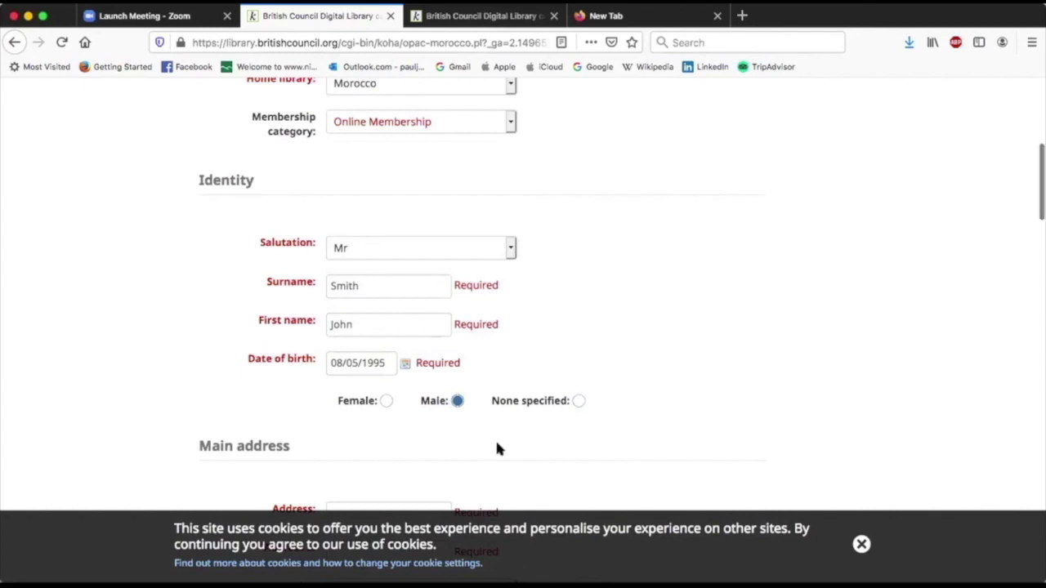
scroll(495, 438, down, 2)
scroll(499, 447, down, 2)
scroll(498, 447, down, 3)
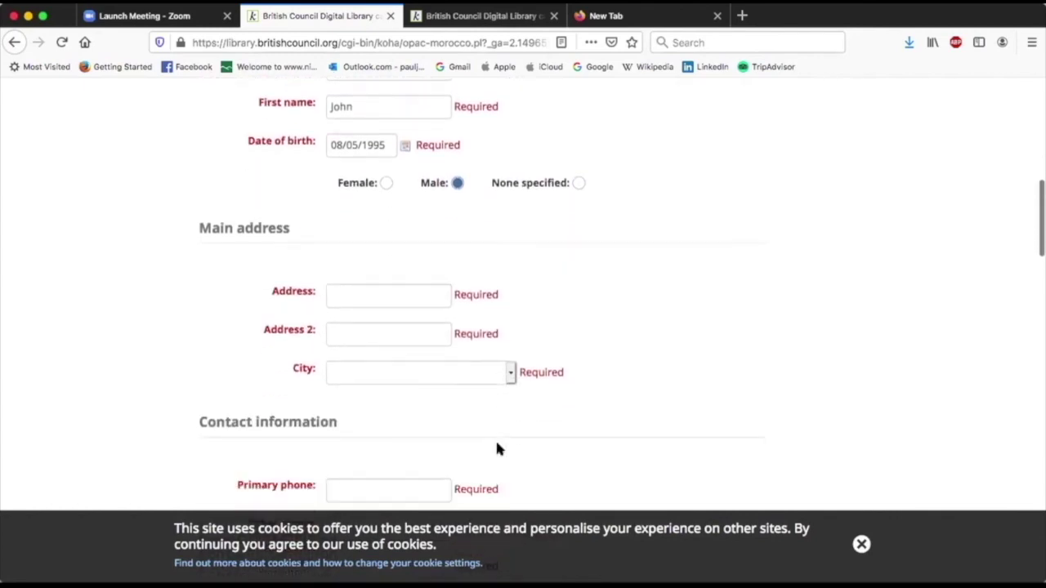
click(378, 271)
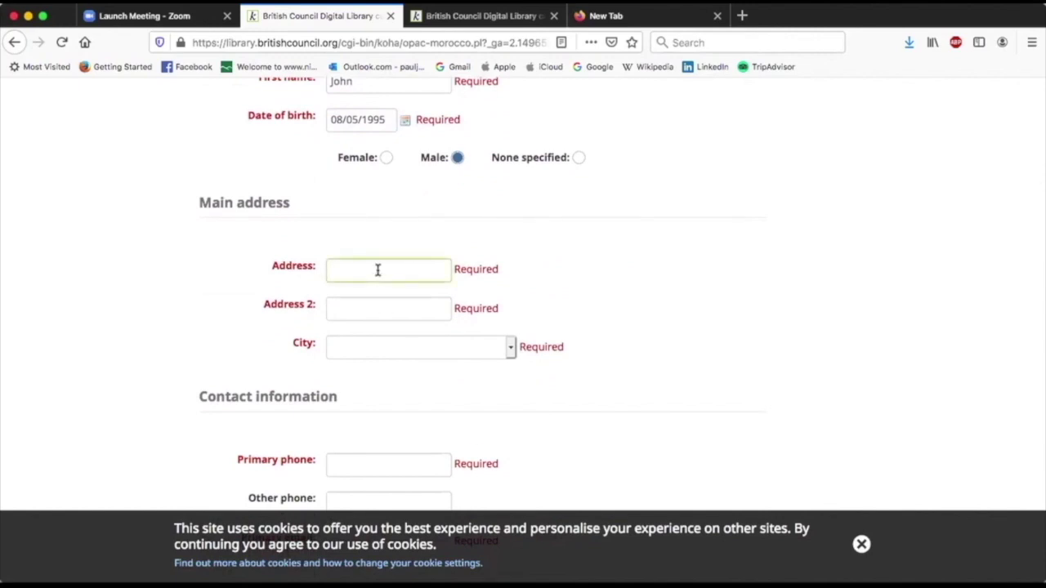
click(367, 301)
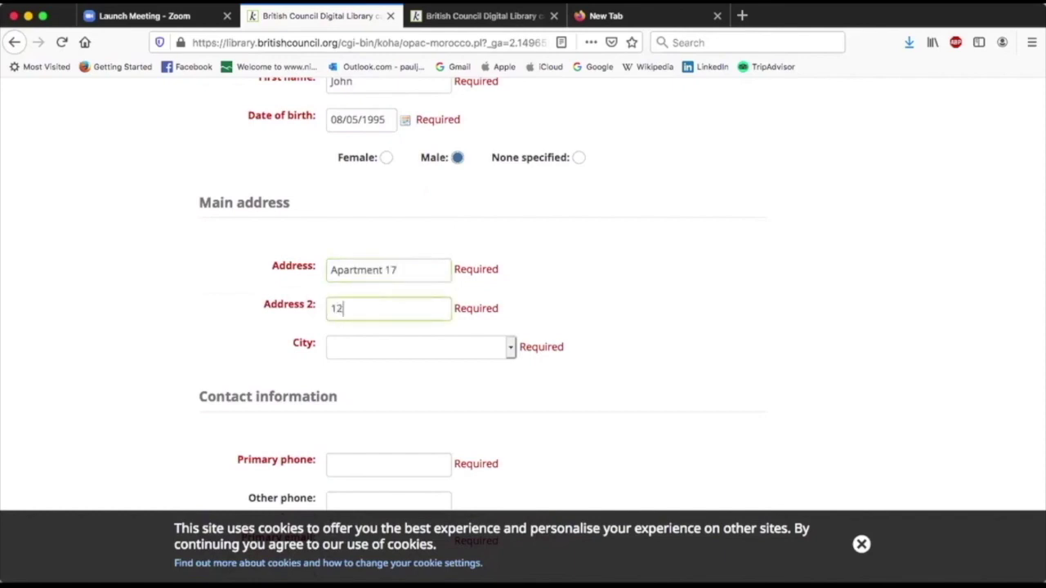
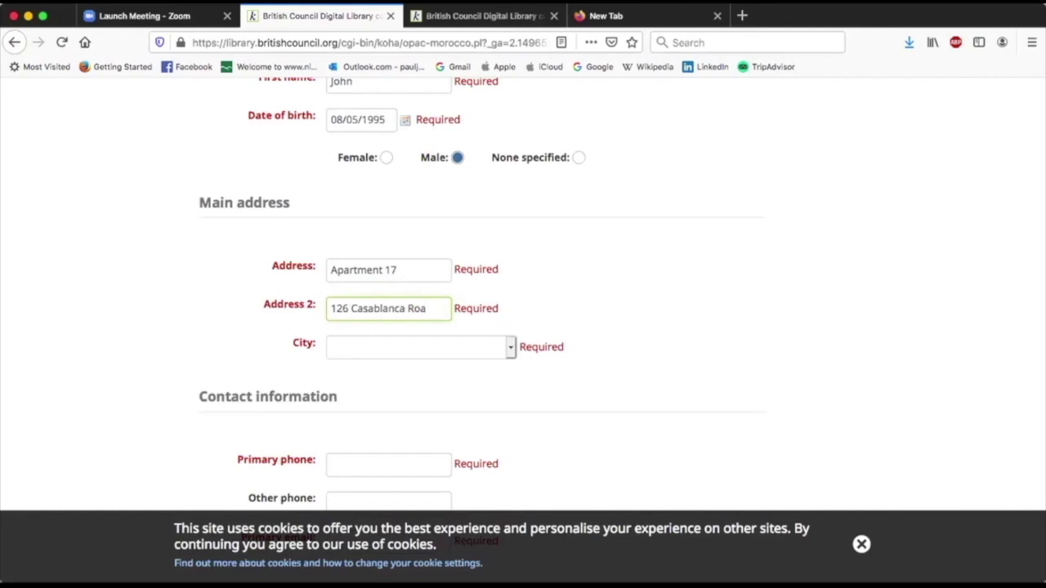
- Choose Rabat as the city
click(509, 347)
scroll(438, 280, down, 5)
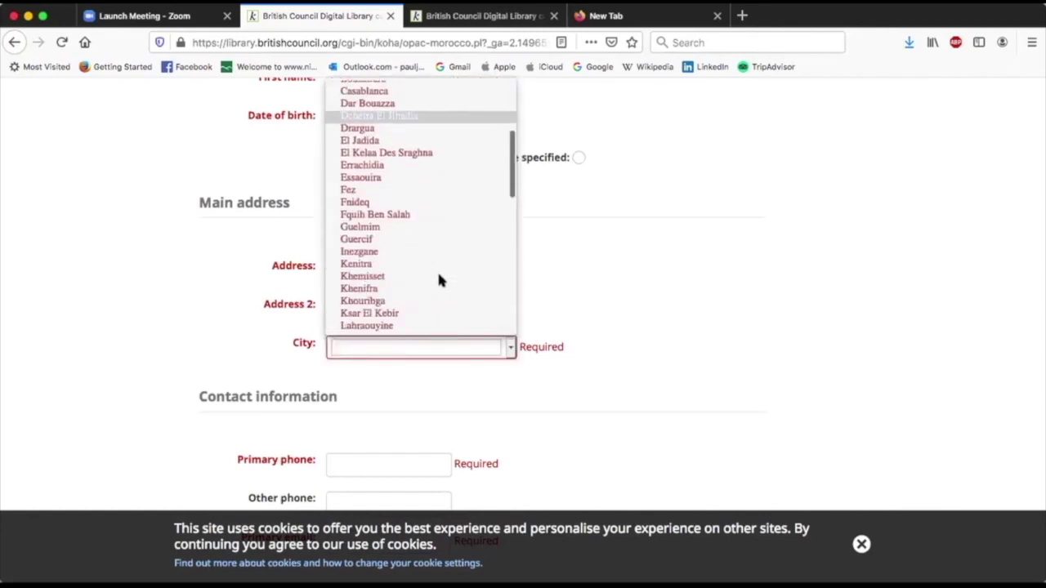
scroll(439, 280, down, 3)
scroll(438, 280, down, 3)
scroll(438, 281, down, 2)
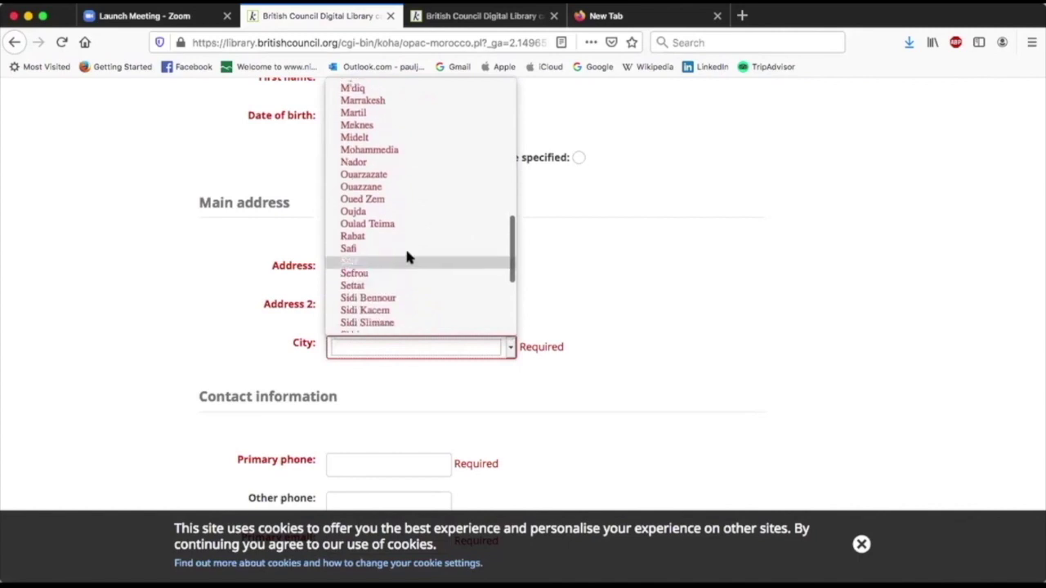
click(398, 242)
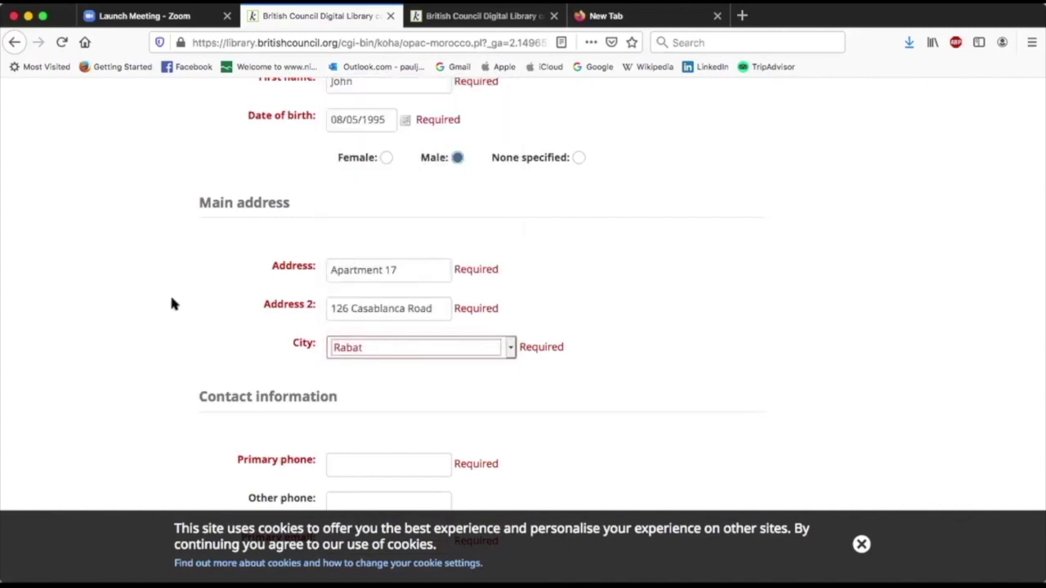
- Enter 060000000 as the primary phone number
scroll(171, 300, down, 2)
scroll(172, 299, down, 1)
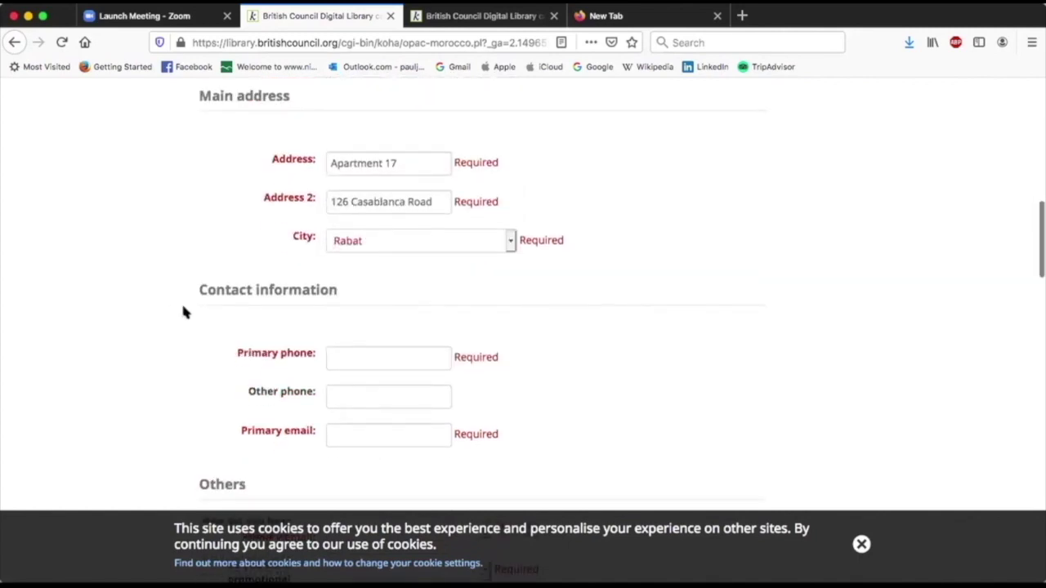
click(348, 352)
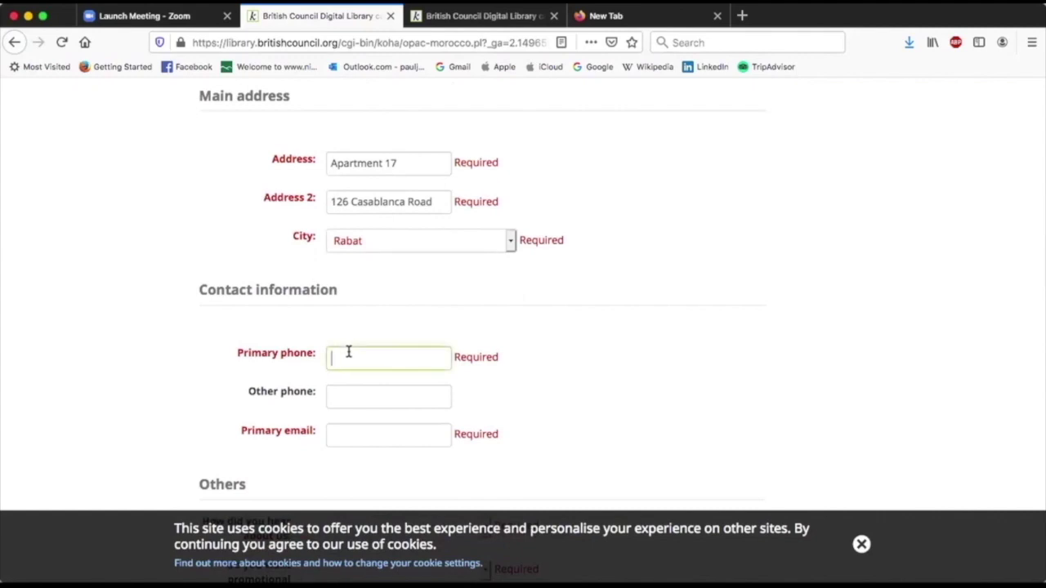
text(06000)
text(0000)
click(343, 392)
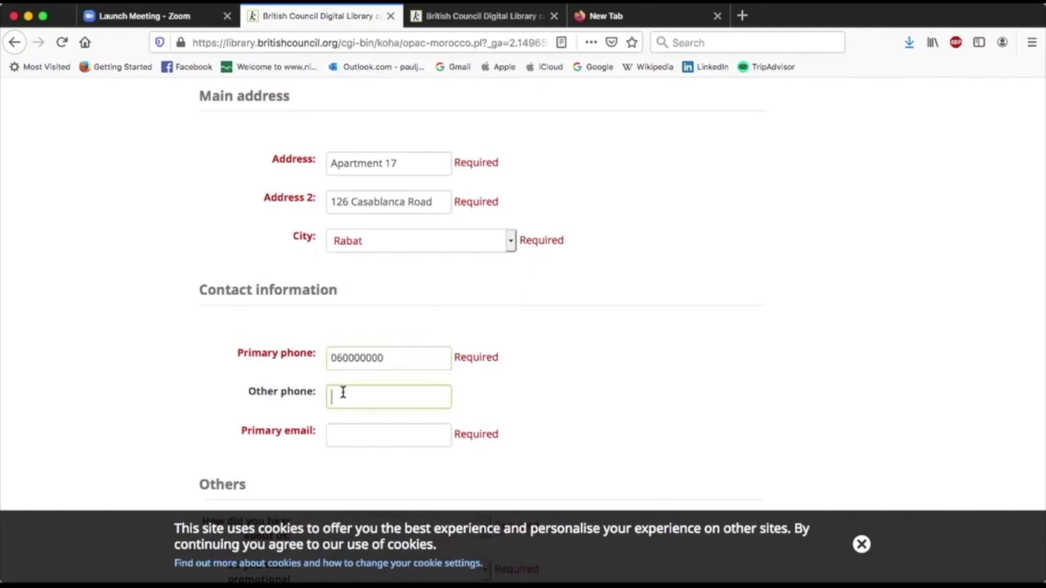
- Enter the primary e-mail address and choose Facebook/other social media as the referral source
scroll(362, 415, down, 2)
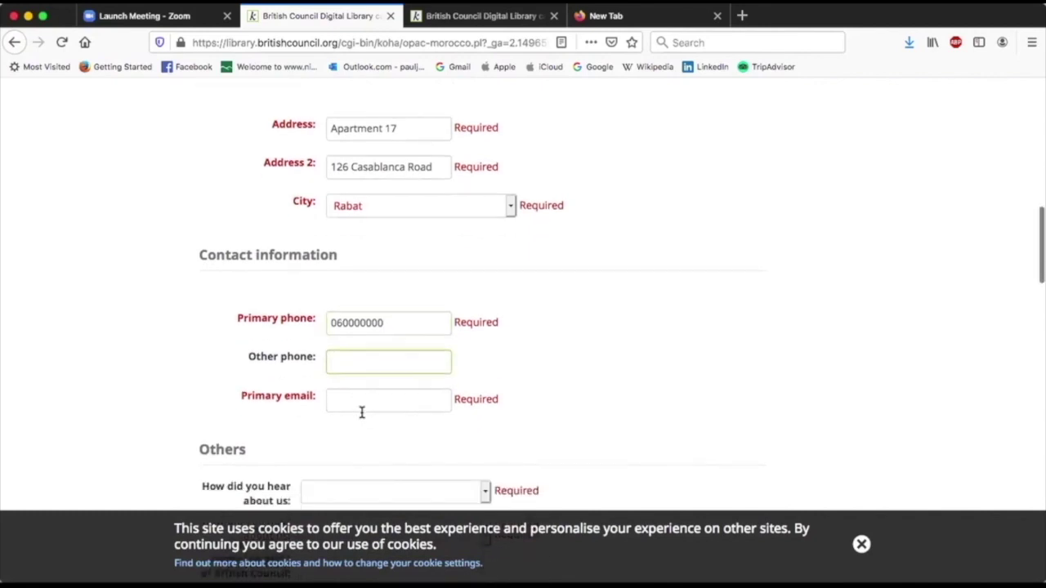
click(368, 382)
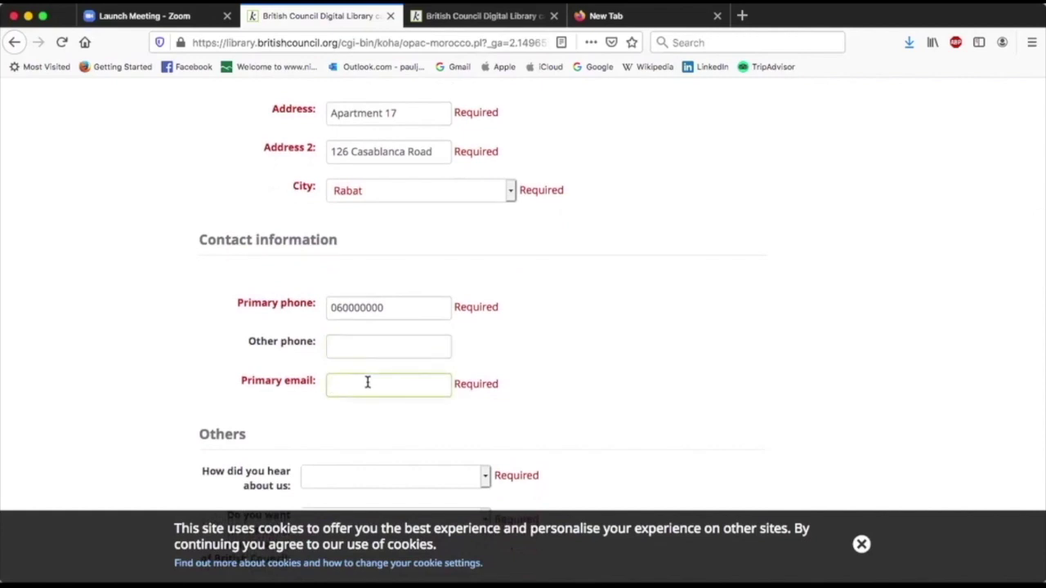
scroll(327, 393, down, 2)
scroll(329, 396, down, 1)
scroll(332, 401, down, 3)
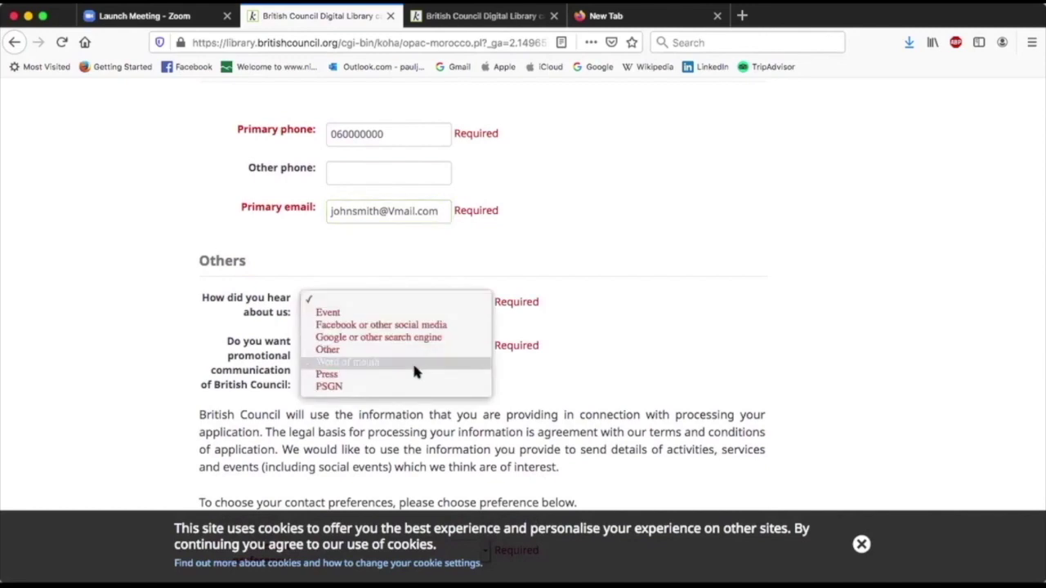
click(437, 327)
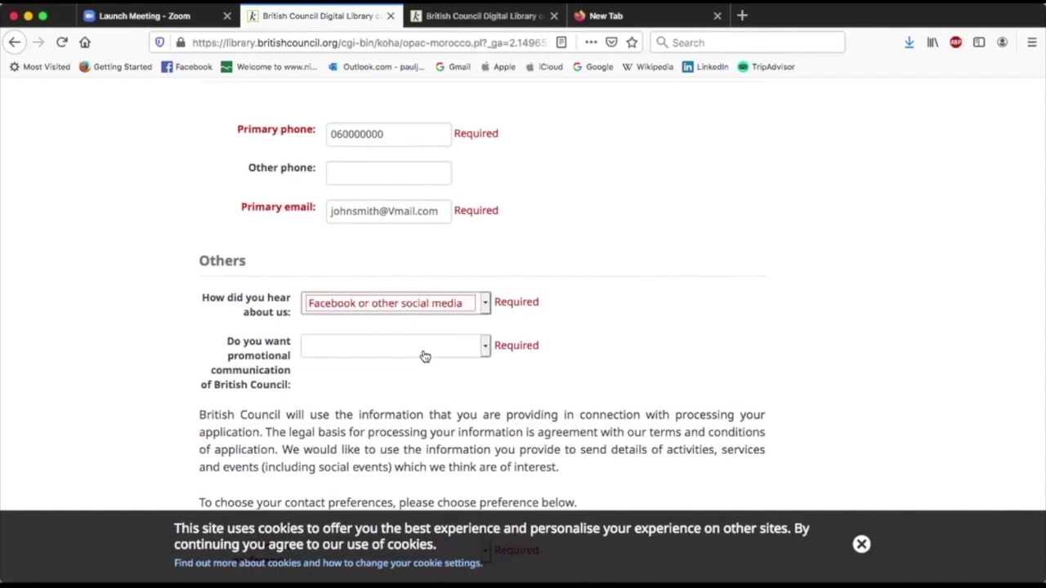
- Answer Yes to promotional communication and set contact preference to CALL/SMS/EMAIL
click(425, 356)
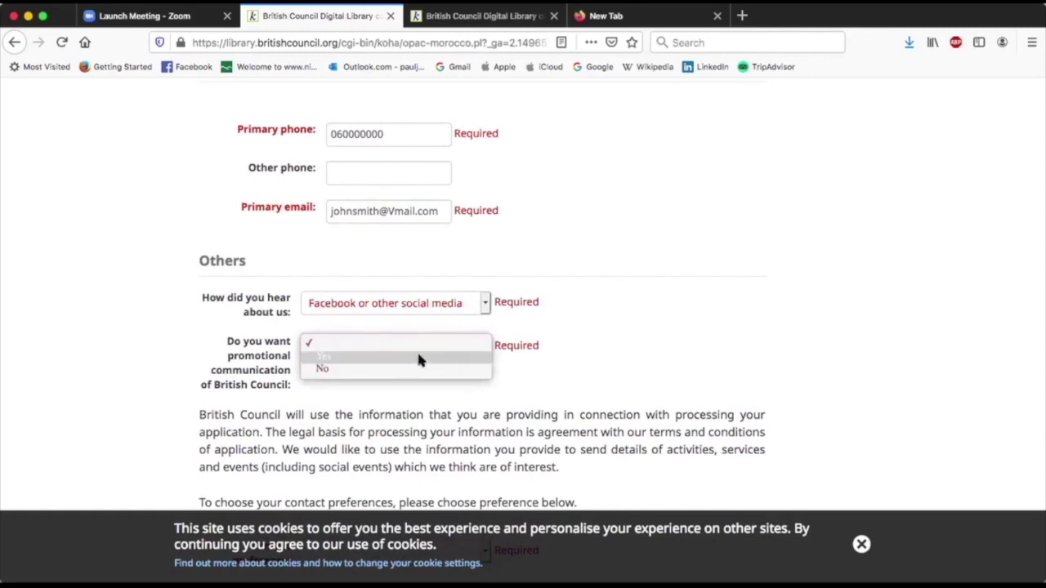
click(419, 357)
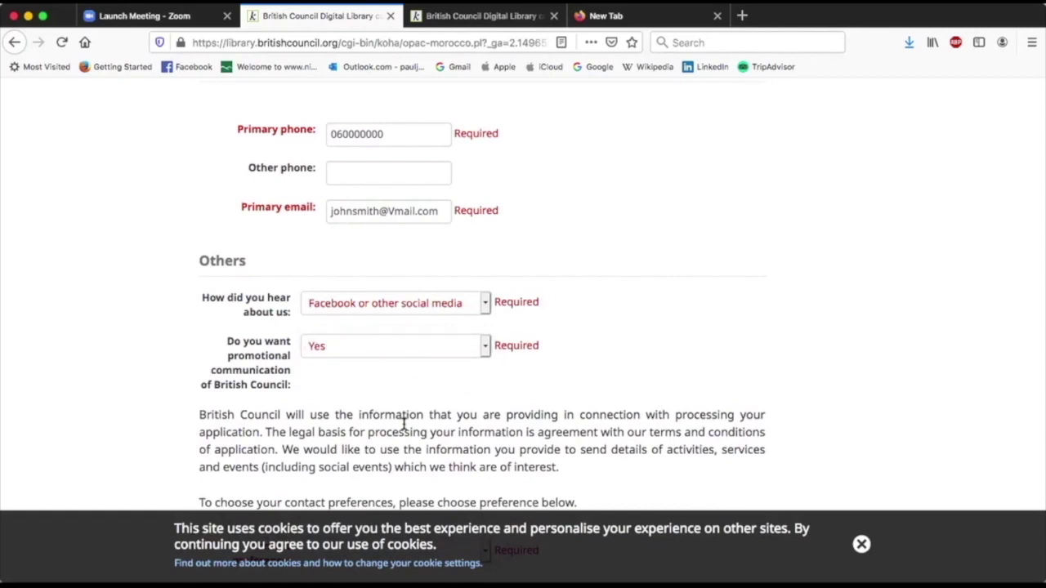
scroll(403, 423, down, 1)
scroll(403, 423, down, 1)
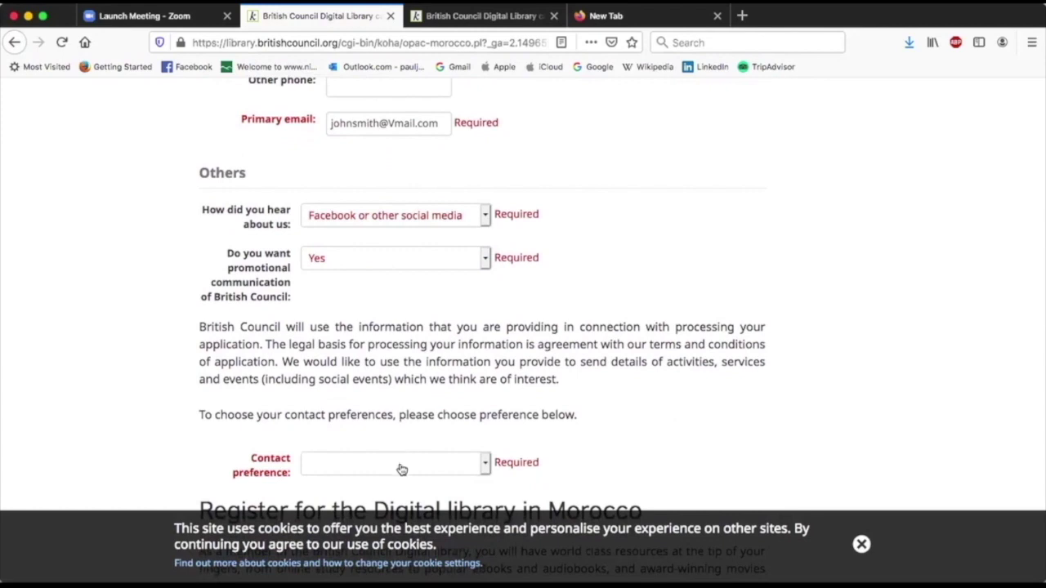
scroll(401, 422, down, 2)
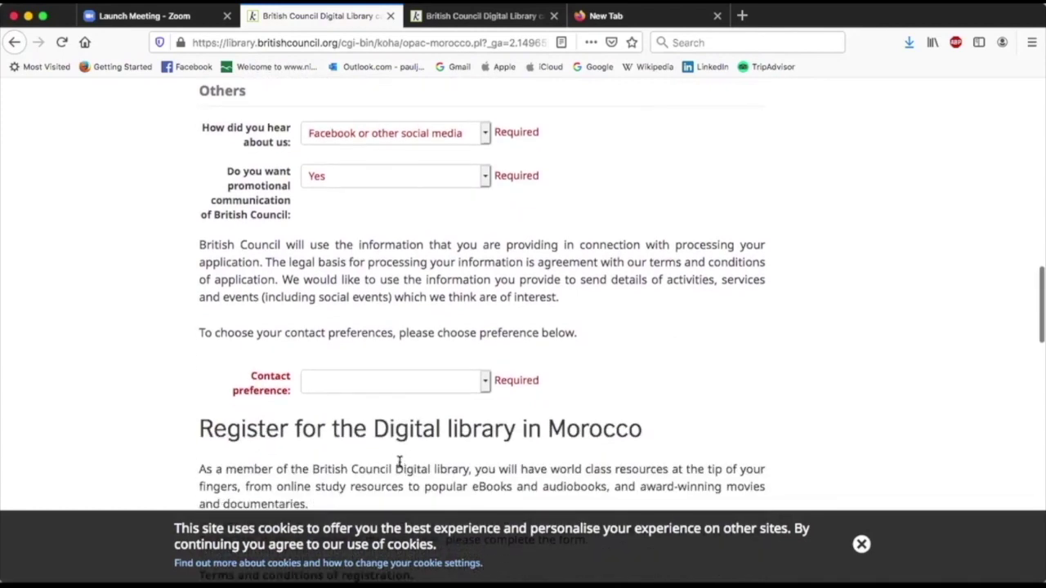
click(482, 380)
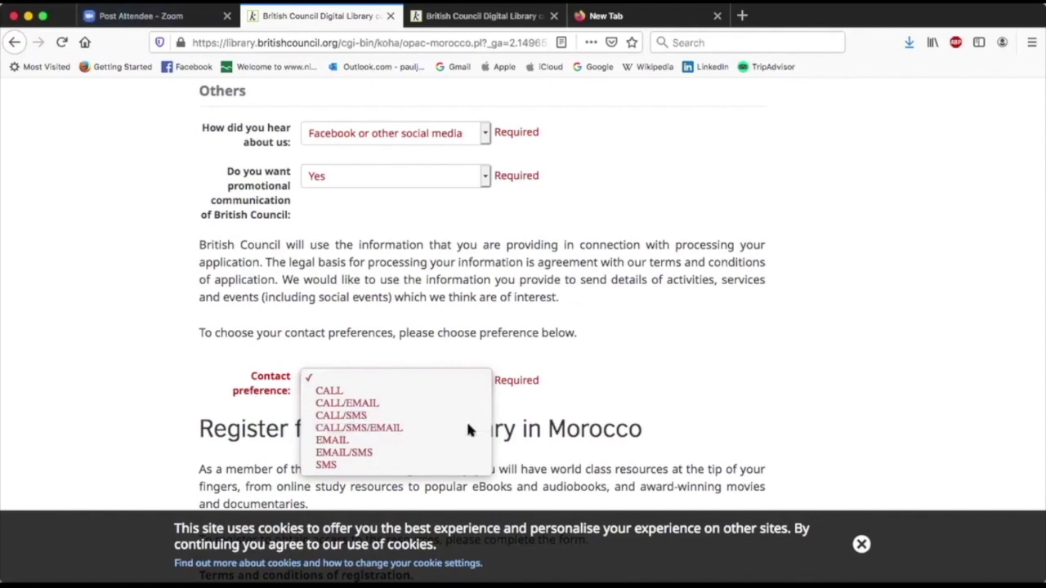
click(468, 428)
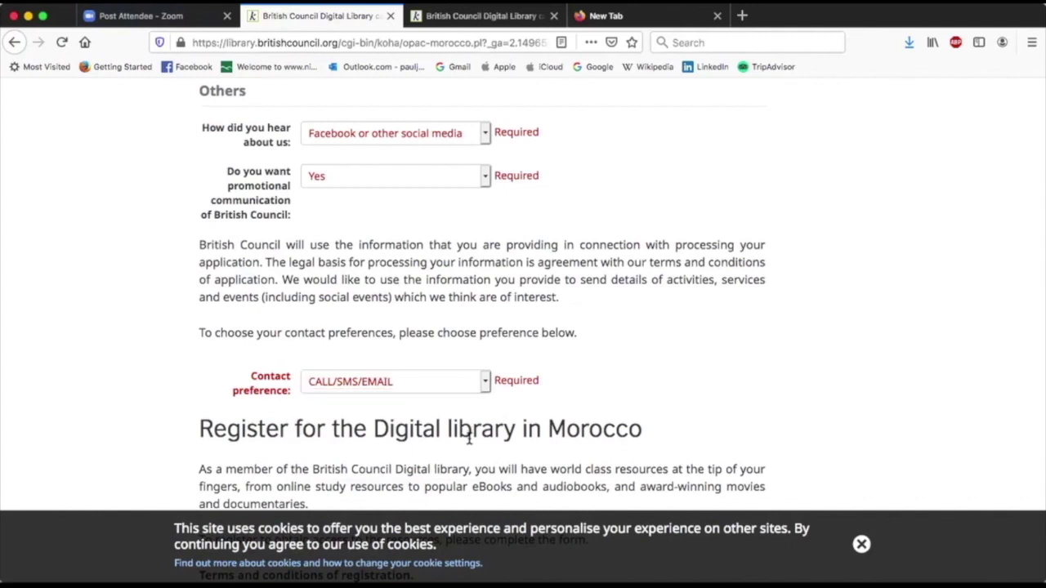
- Scroll through the registration terms and Privacy Notice on the sign-up form
scroll(468, 440, down, 1)
scroll(468, 439, down, 2)
scroll(468, 440, down, 3)
scroll(468, 439, down, 3)
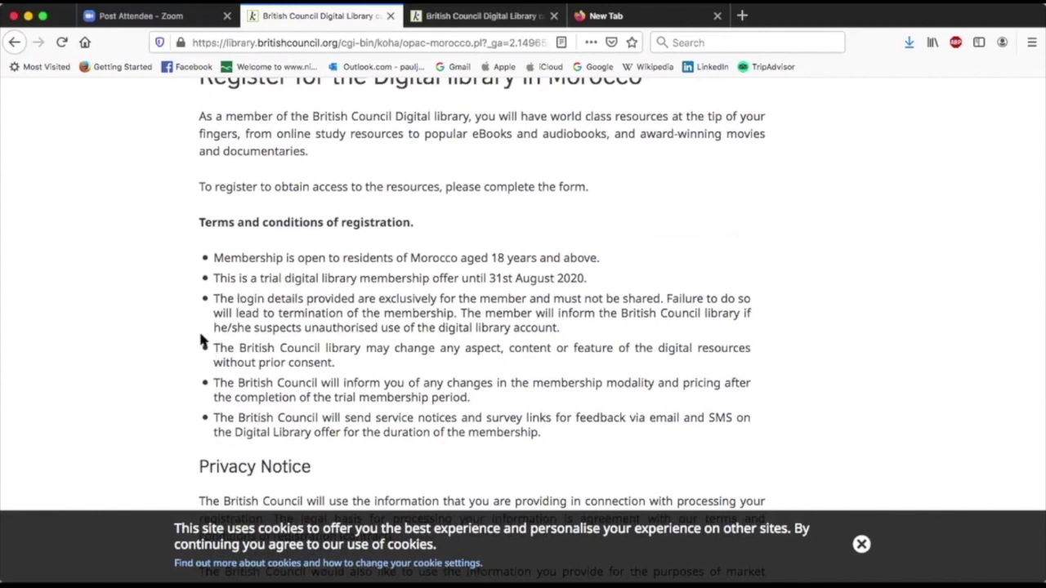
scroll(202, 342, down, 1)
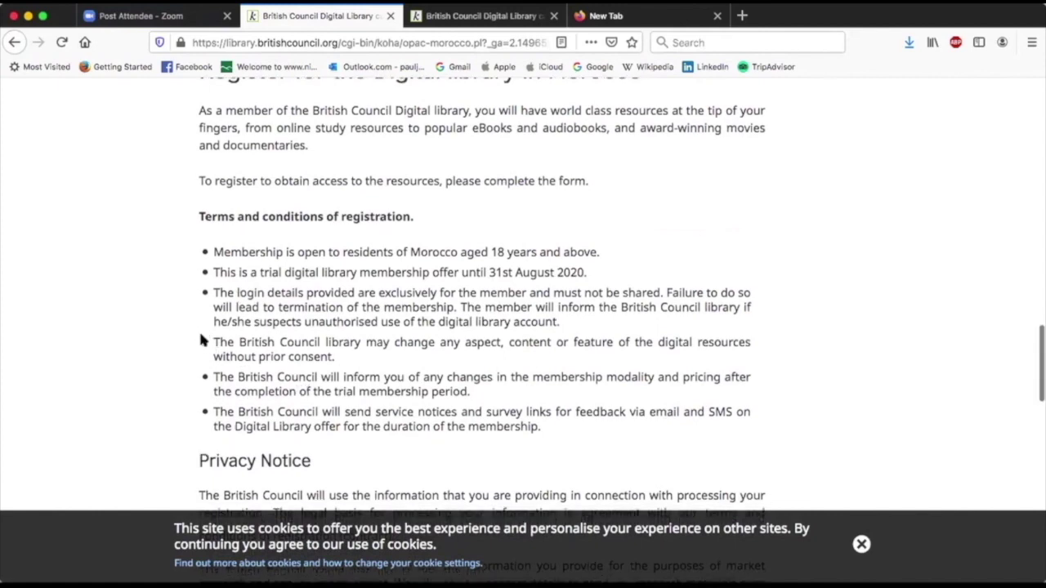
scroll(203, 341, down, 1)
scroll(202, 342, down, 2)
scroll(203, 341, down, 2)
scroll(202, 341, down, 2)
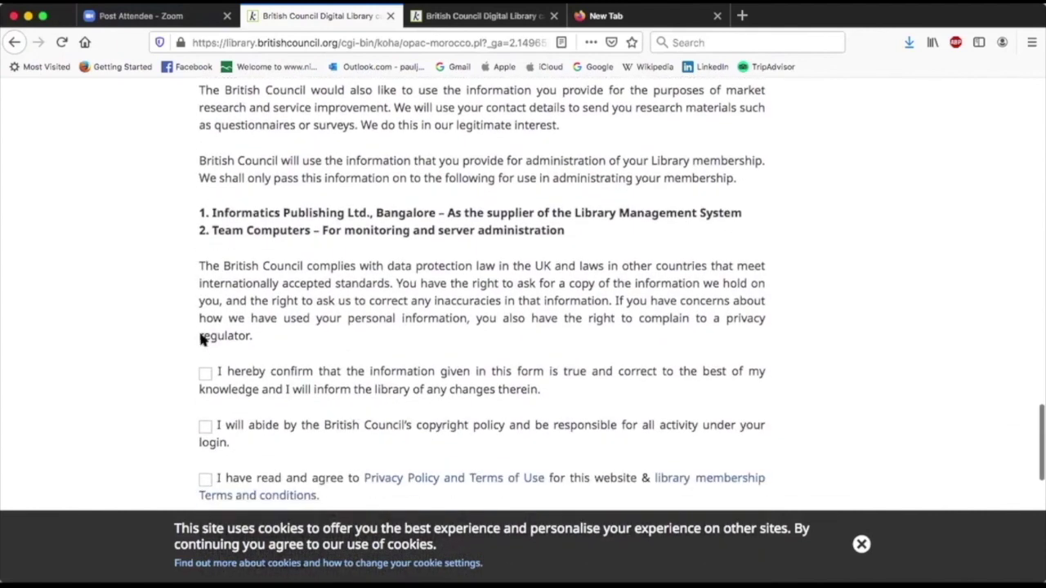
scroll(202, 341, down, 3)
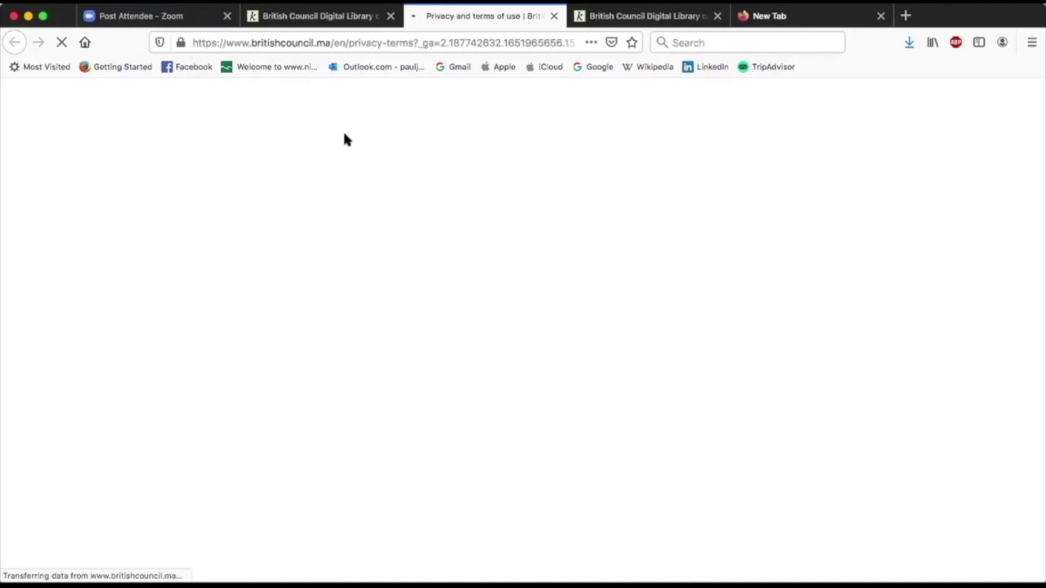
- Scroll the British Council privacy and terms of use page down to its remarketing section
scroll(250, 339, down, 1)
scroll(250, 339, down, 5)
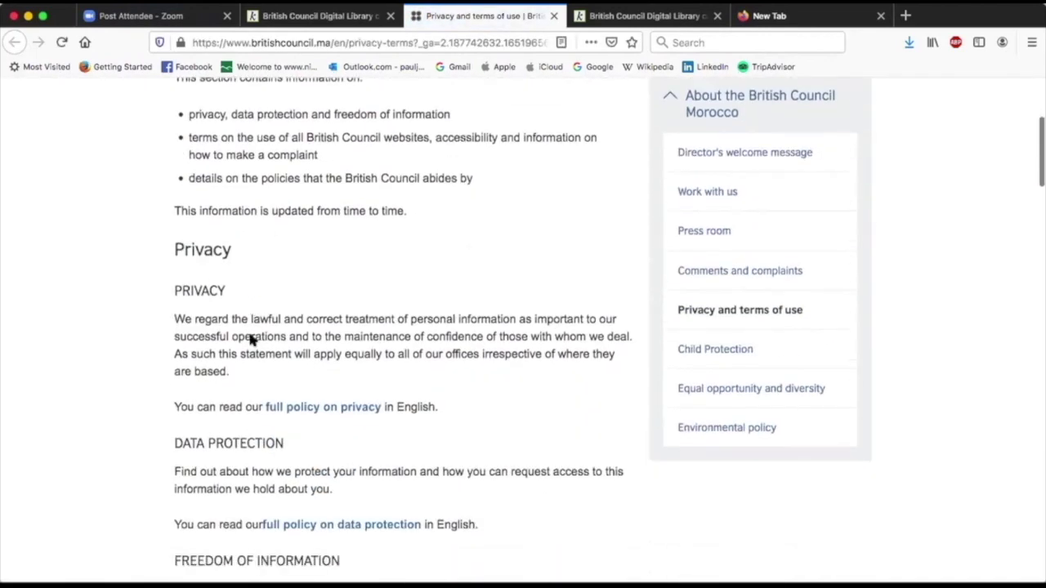
scroll(250, 336, down, 3)
scroll(251, 335, down, 1)
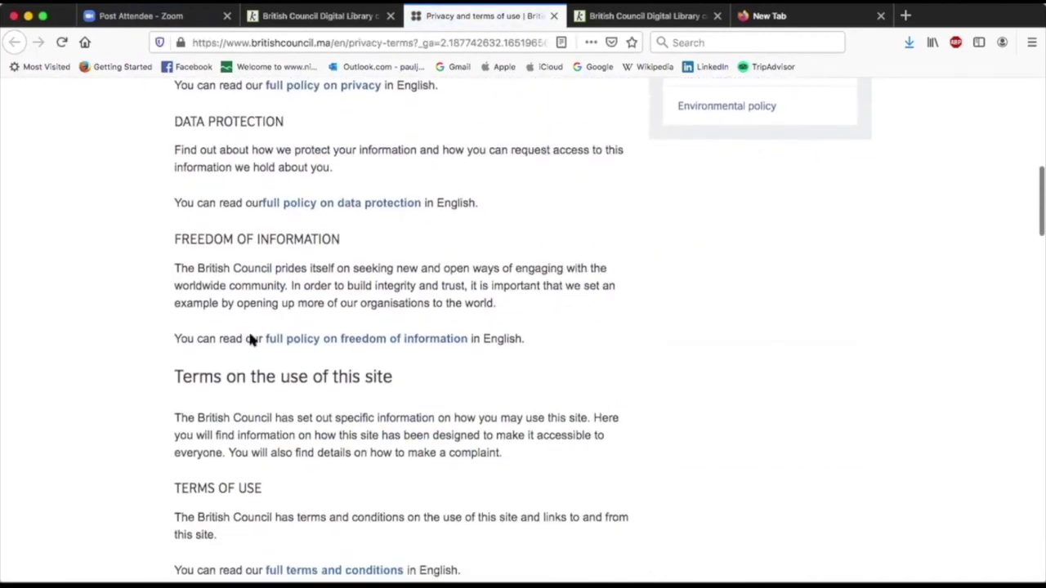
scroll(251, 336, down, 2)
scroll(251, 339, down, 1)
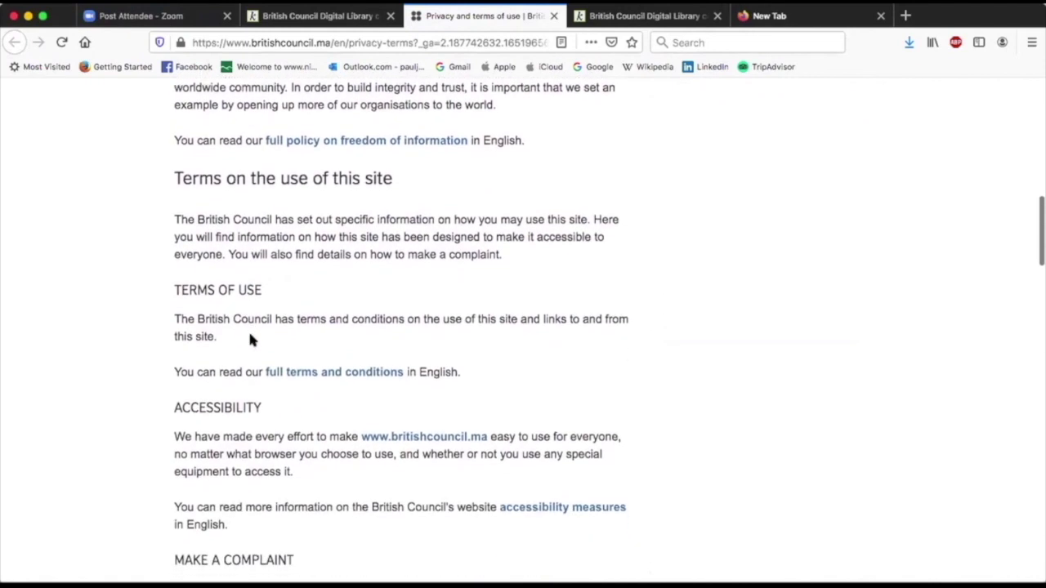
scroll(251, 338, down, 2)
scroll(251, 338, down, 2)
scroll(251, 339, down, 1)
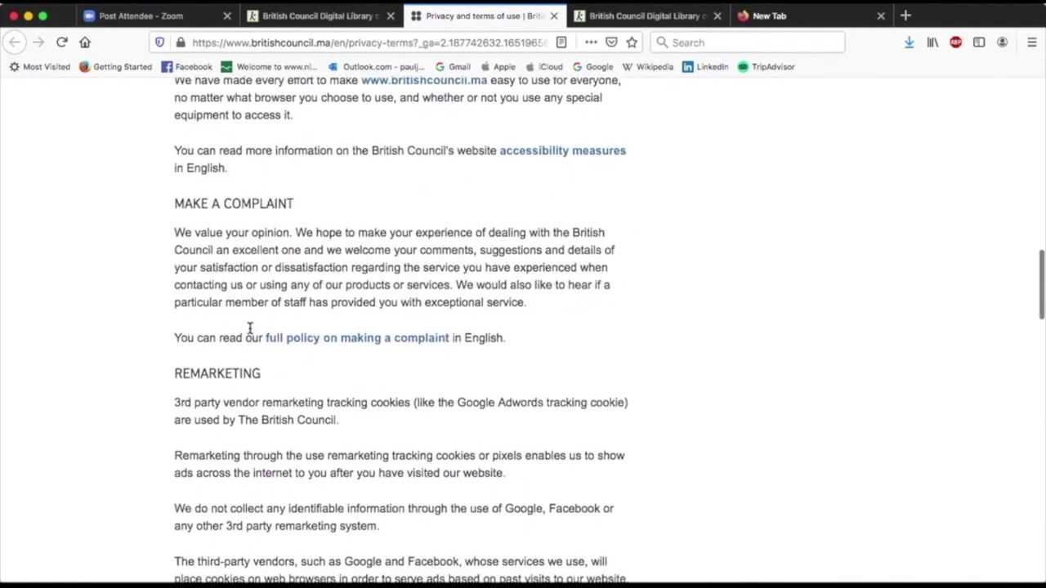
- Back on the membership form, tick all three declaration checkboxes
click(314, 17)
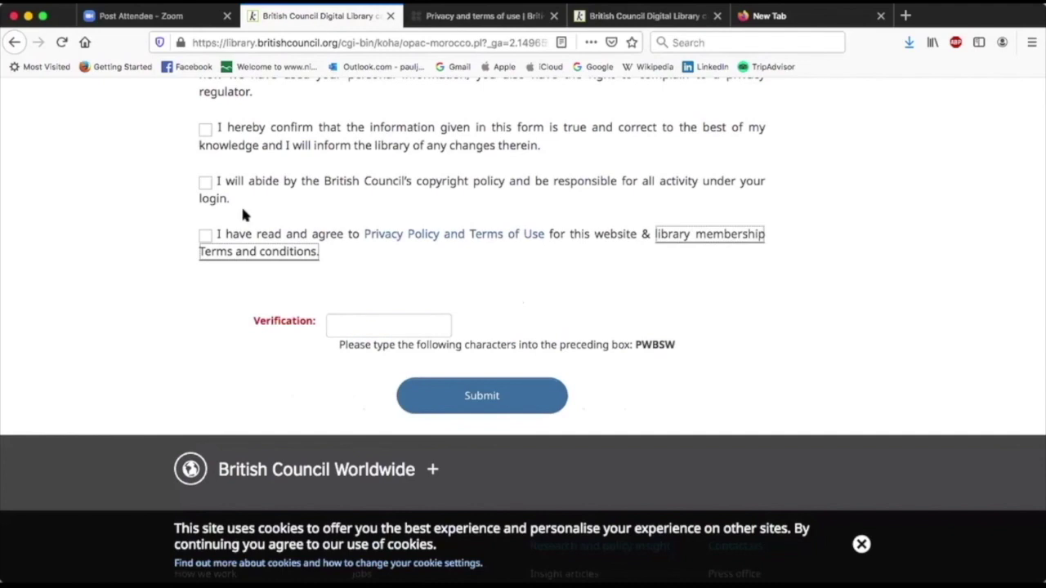
click(206, 131)
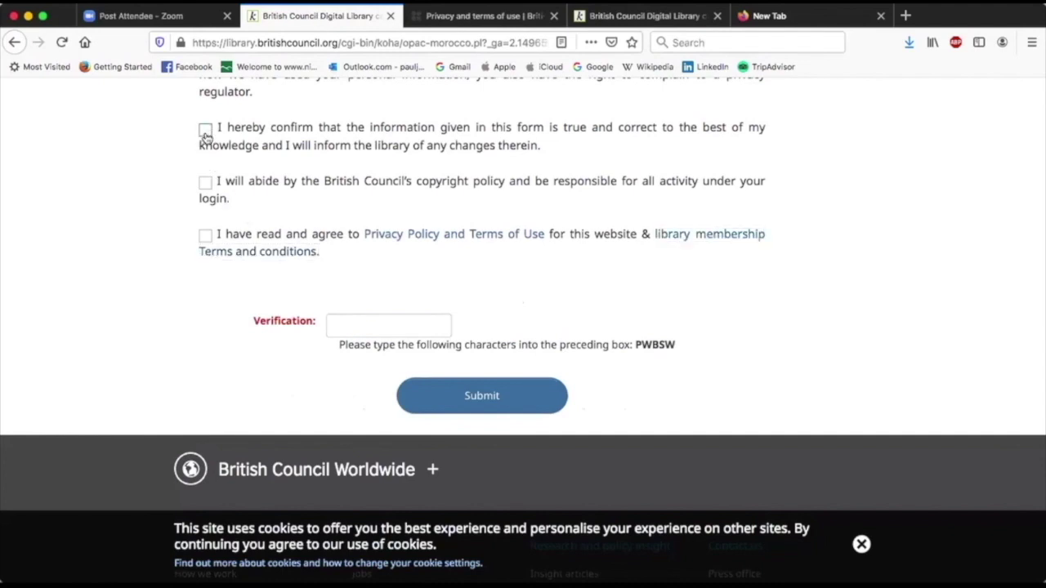
click(204, 182)
click(205, 237)
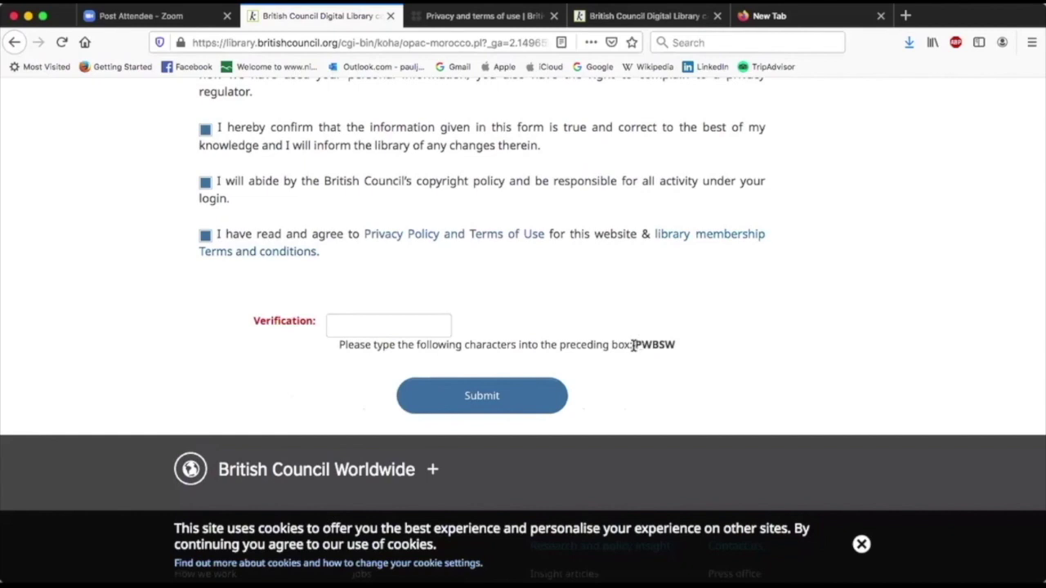
- Enter the displayed verification code in the Verification field
drag(635, 345, 678, 345)
click(364, 329)
text(P)
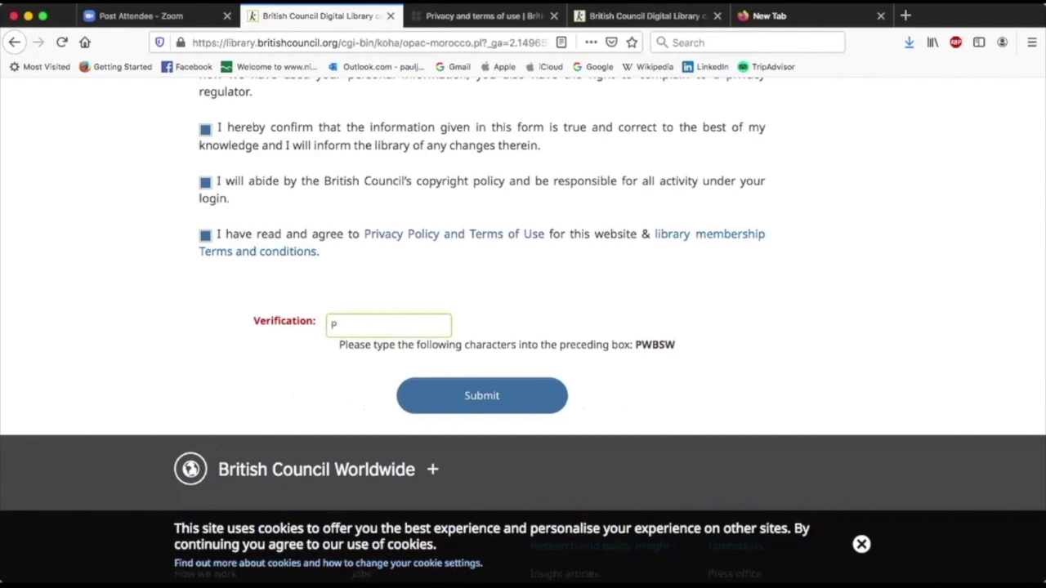
text(W)
text(BSW)
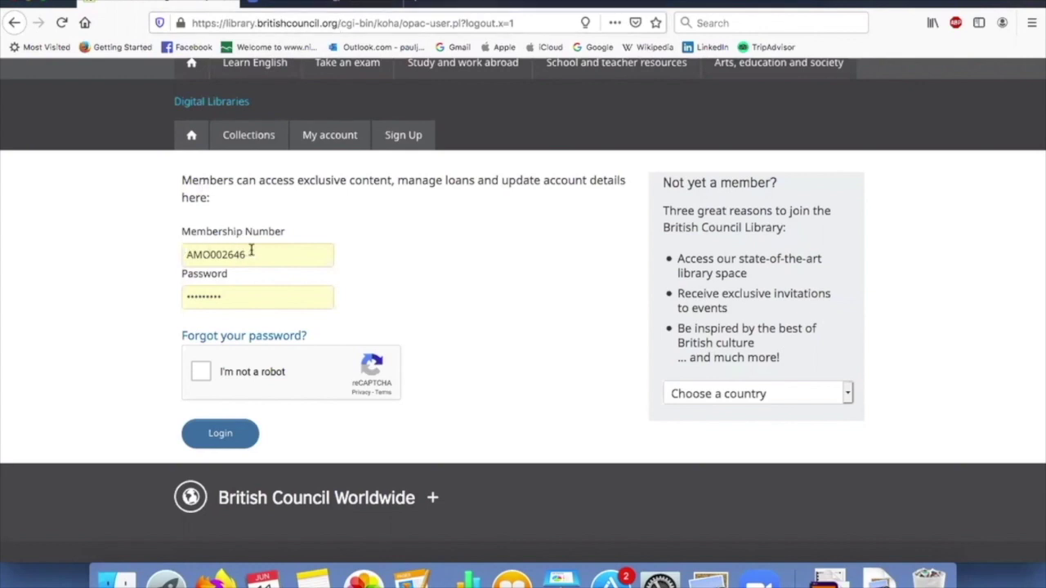
- Tick the reCAPTCHA 'I'm not a robot' box and log in as a member
click(200, 373)
click(229, 435)
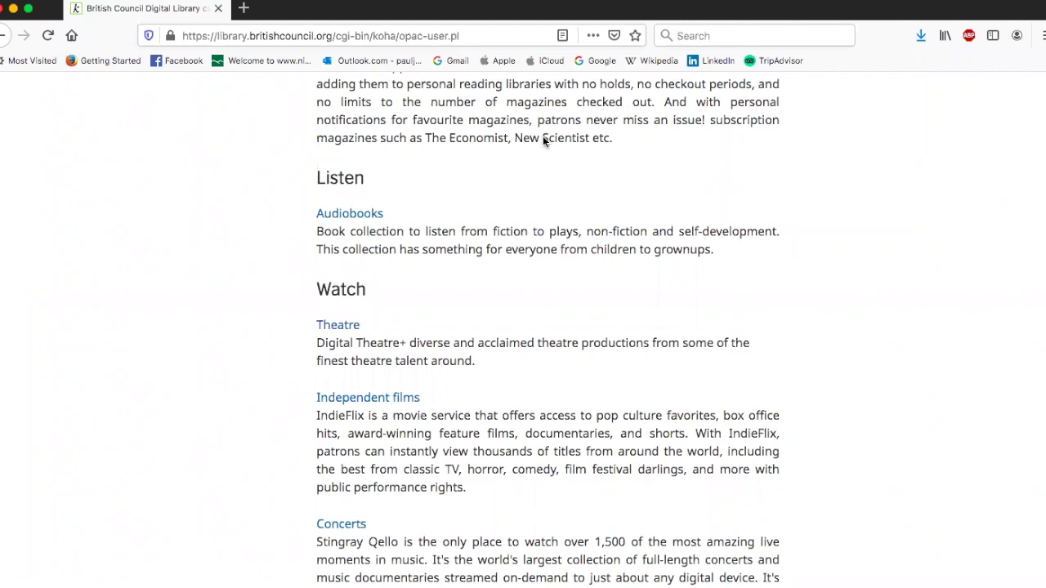
- Open the Magazines collection, which leads to the RBdigital British Council site
scroll(543, 136, up, 2)
scroll(543, 136, up, 3)
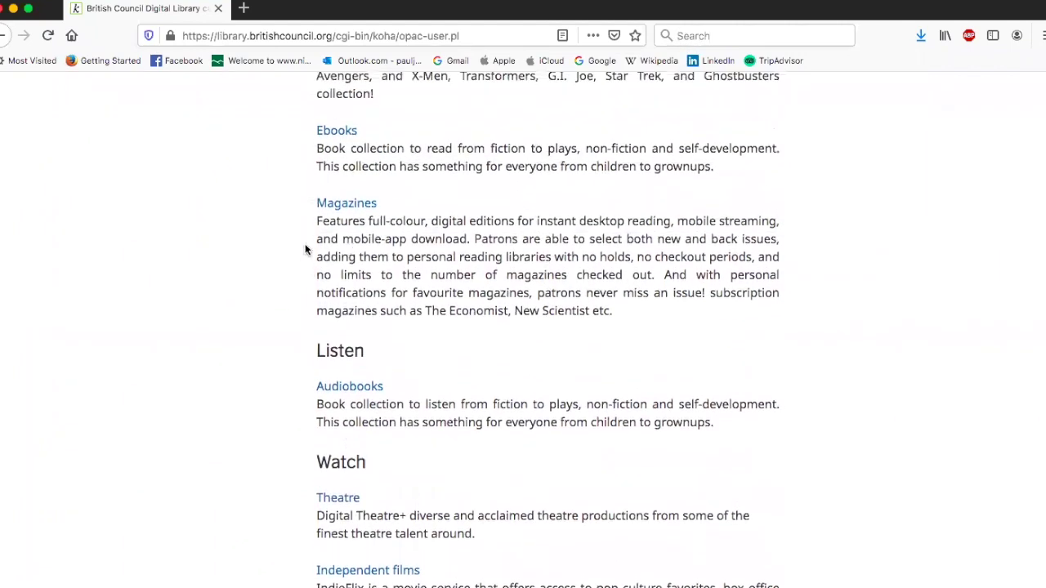
click(338, 209)
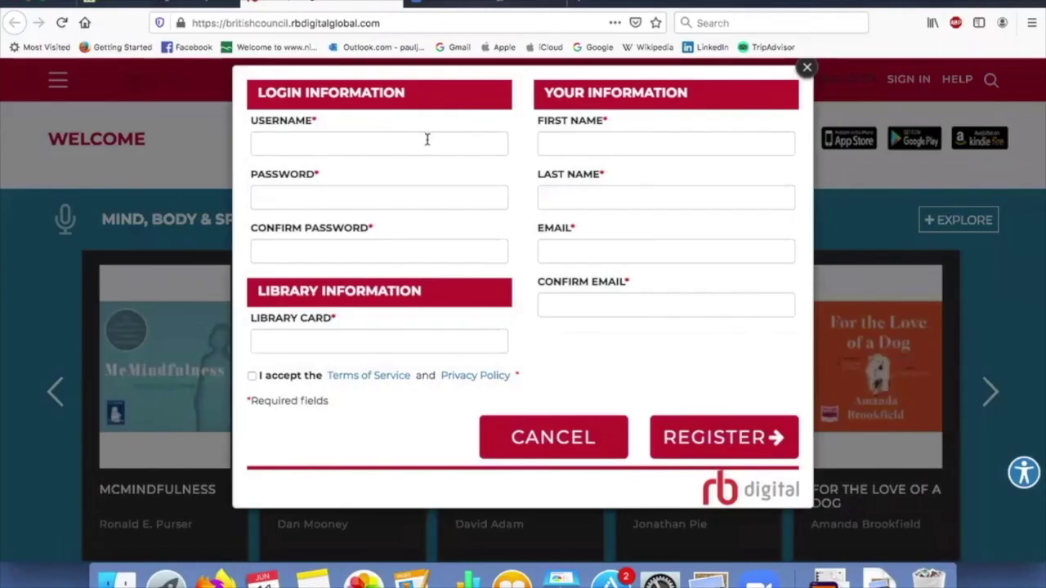
- Enter a username, pick Morocco under Choose Your Library, and accept the Terms of Service
click(427, 140)
text(J)
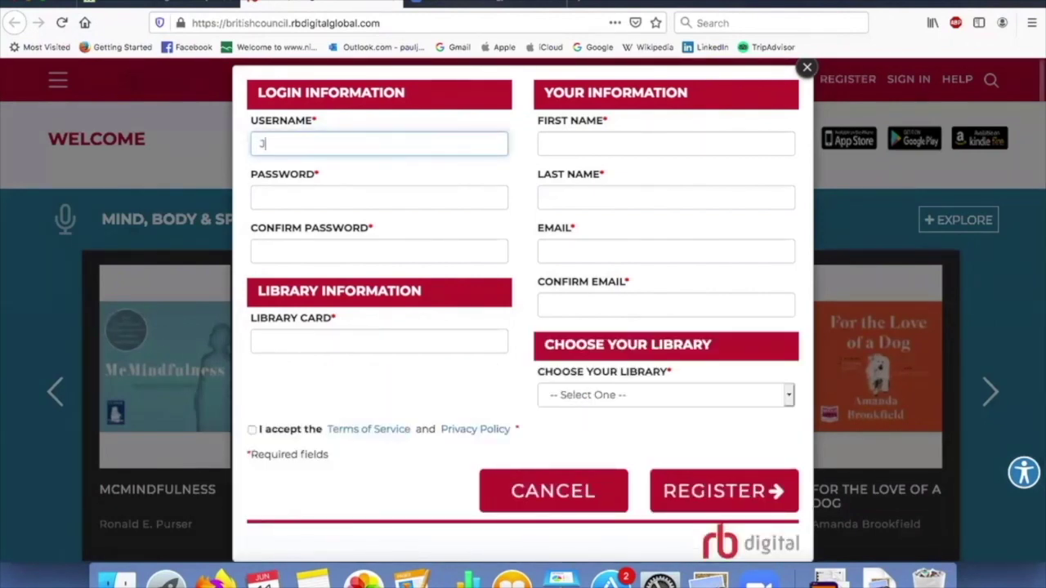
text(ohn)
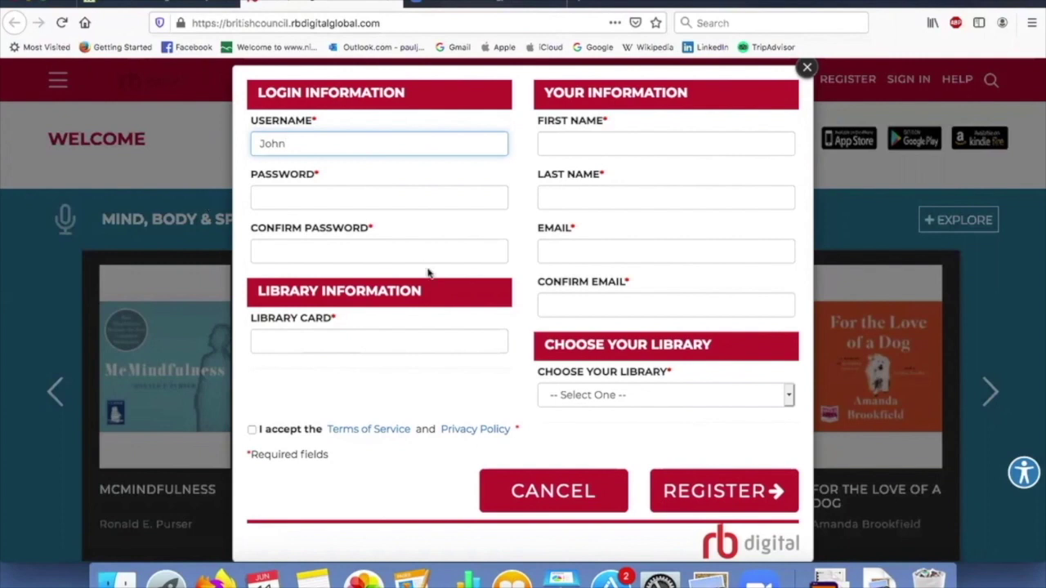
click(616, 396)
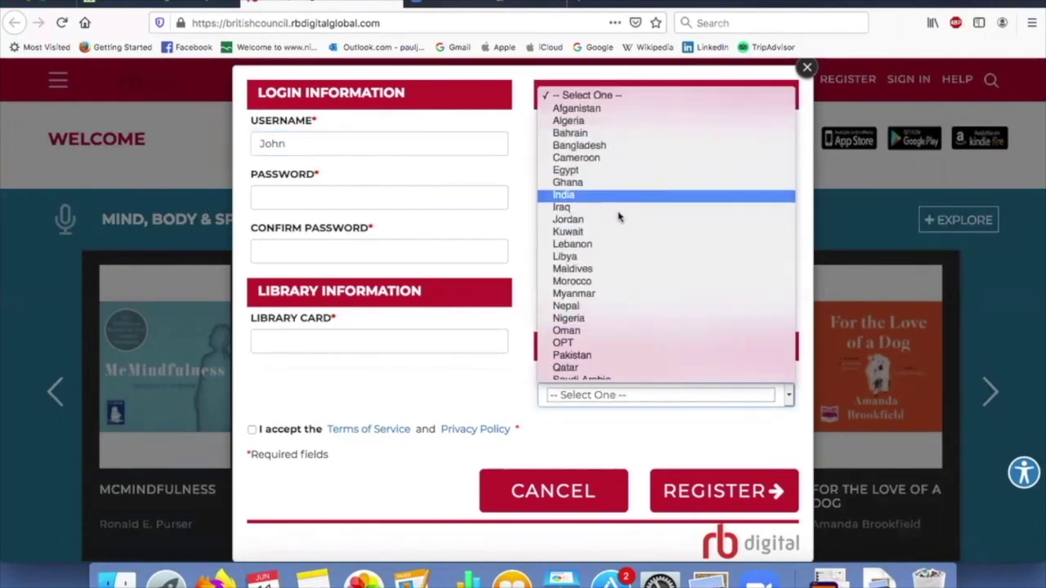
click(602, 282)
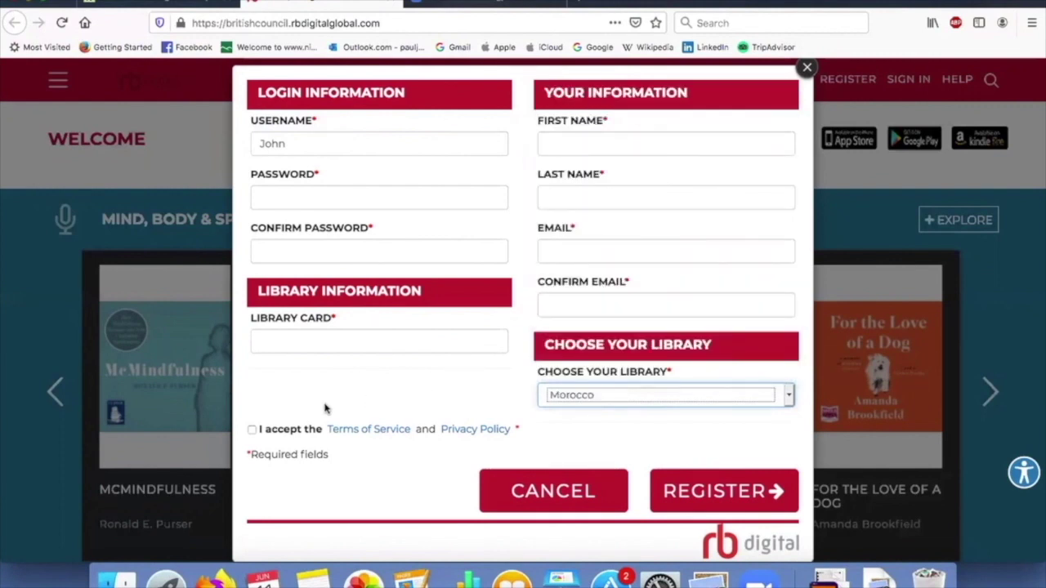
click(252, 432)
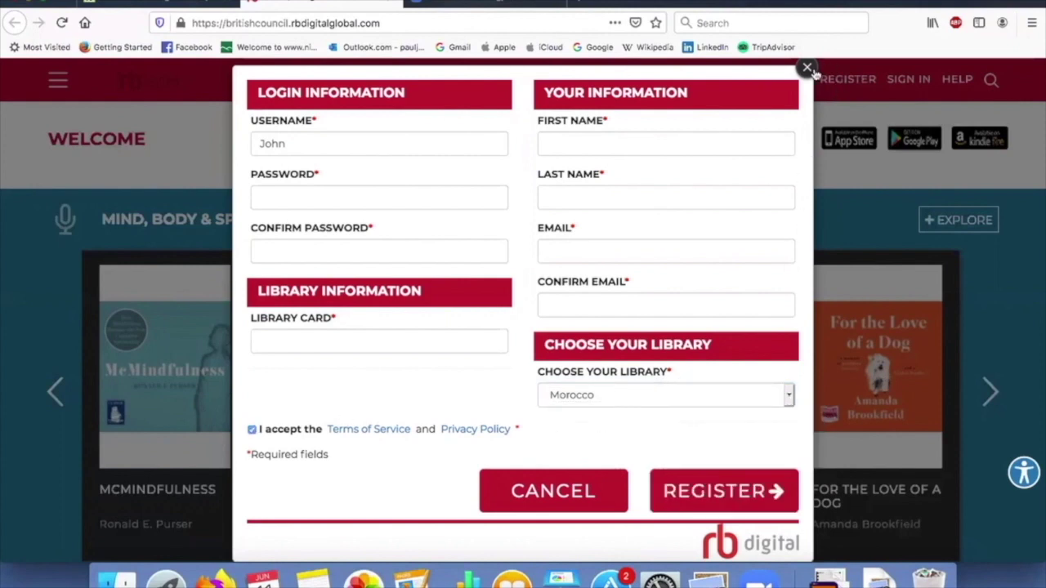
- Close the RBdigital registration dialog and browse the home page's audiobook and ebook carousels
click(807, 69)
scroll(701, 373, down, 3)
scroll(335, 272, down, 2)
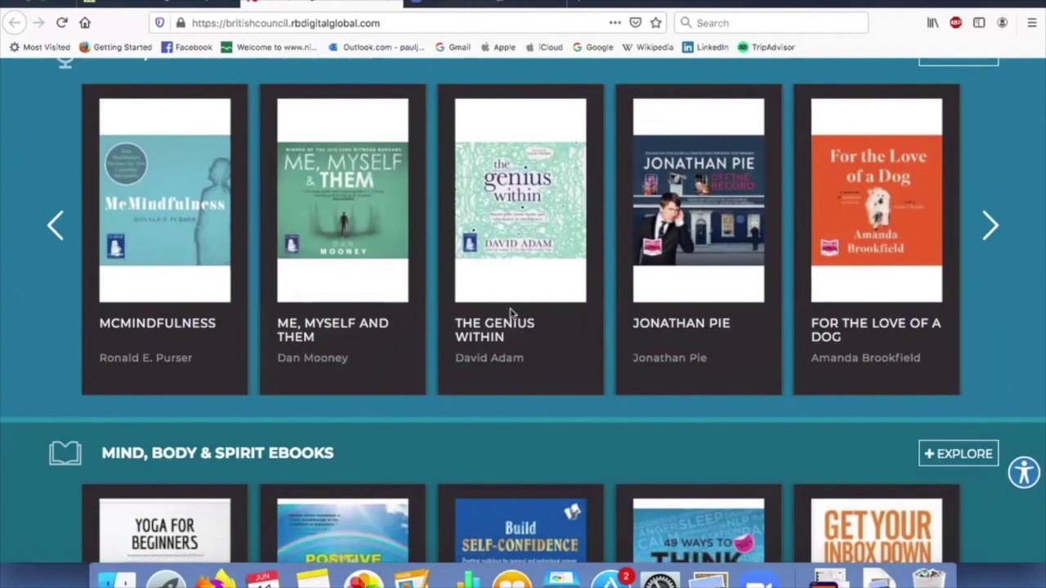
scroll(511, 313, up, 5)
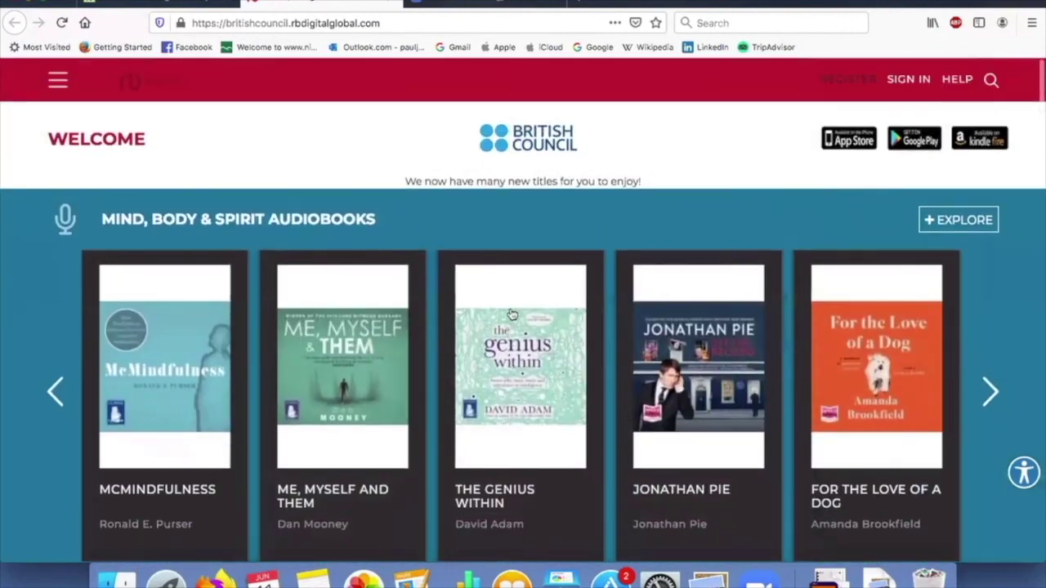